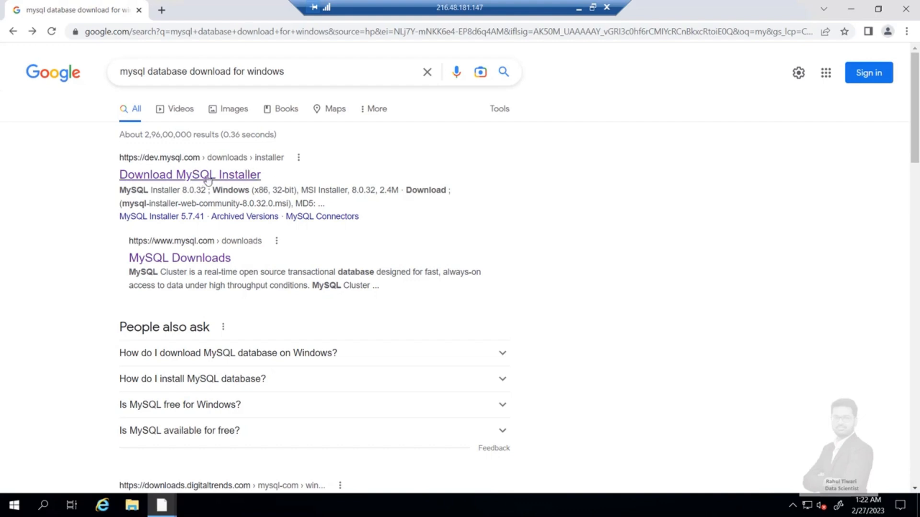
# - Open the Download MySQL Installer result and select Microsoft Windows as the operating system
pyautogui.click(207, 180)
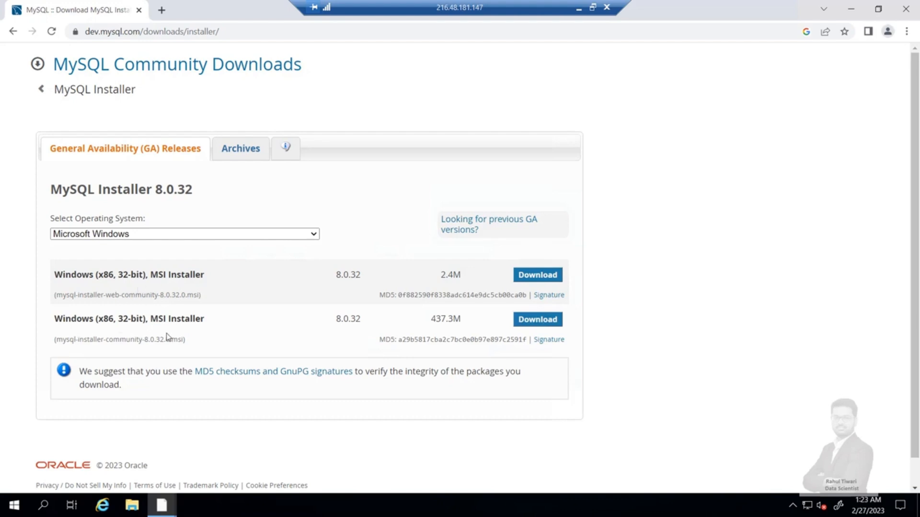
pyautogui.click(137, 236)
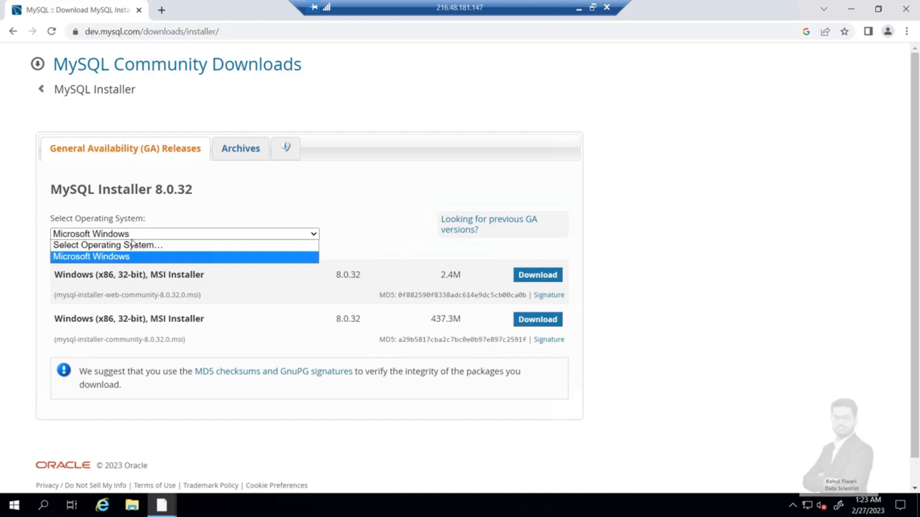
pyautogui.click(193, 246)
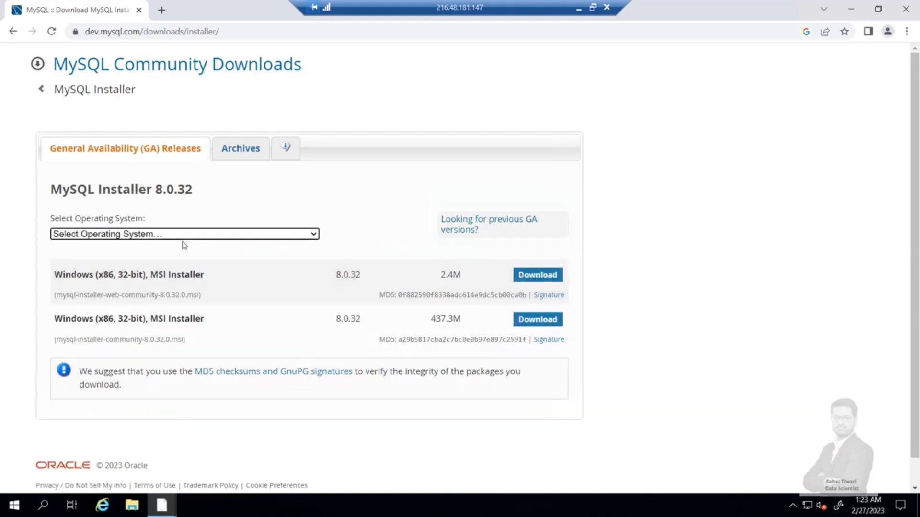
pyautogui.click(156, 234)
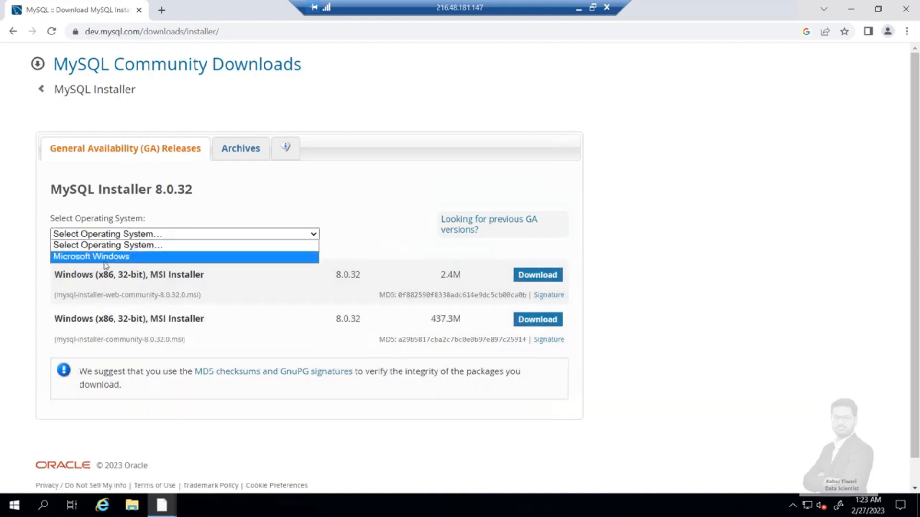
pyautogui.click(105, 261)
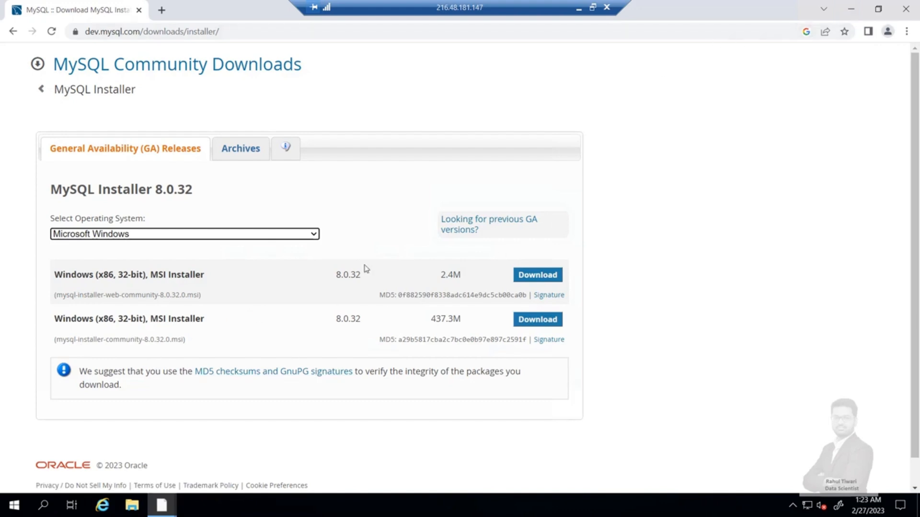
# - Launch mysql-installer-community-8.0.32.0 from the desktop and proceed with the Custom setup type
pyautogui.click(851, 9)
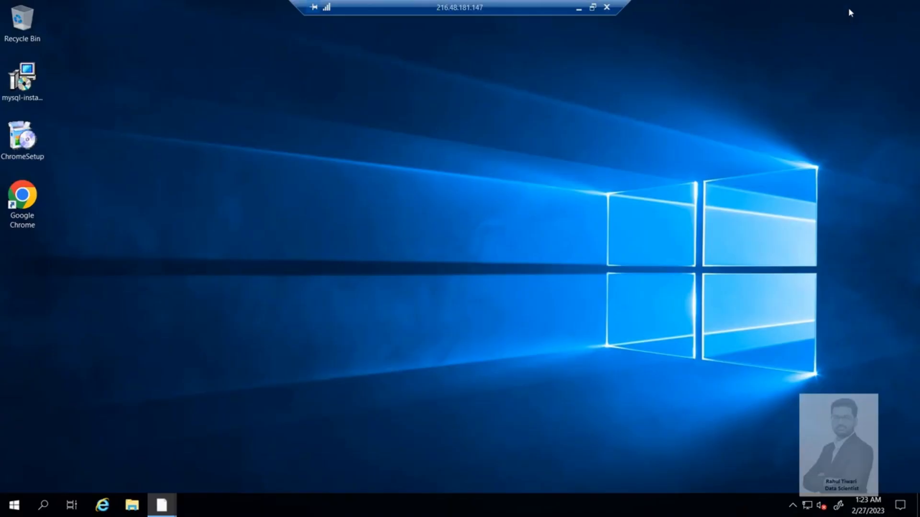
pyautogui.click(23, 81)
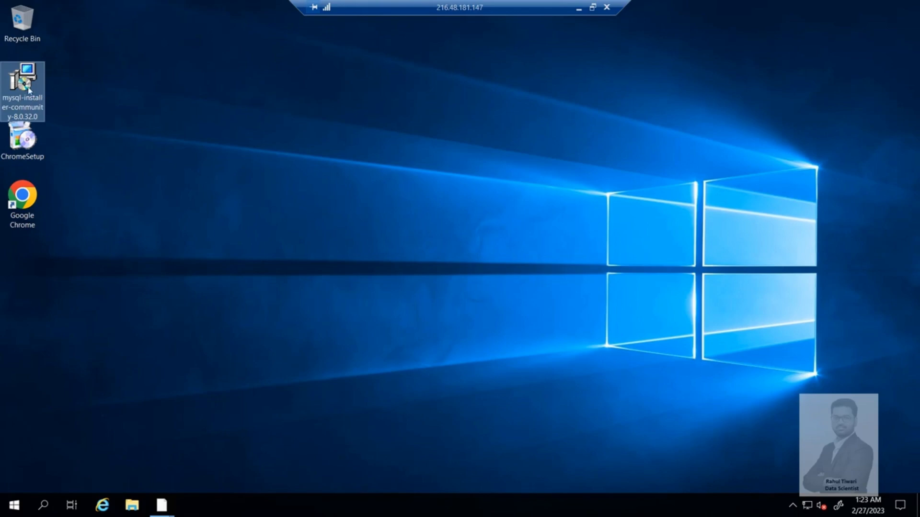
pyautogui.doubleClick(26, 82)
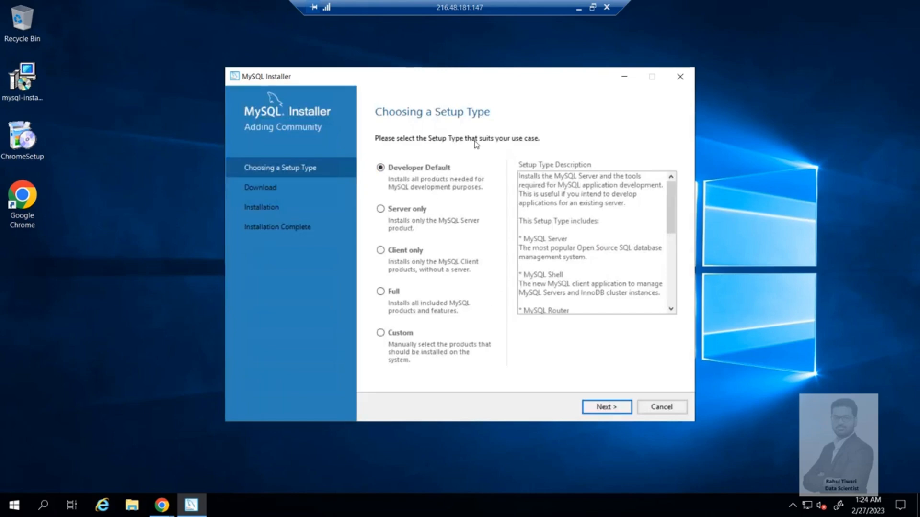
pyautogui.click(381, 334)
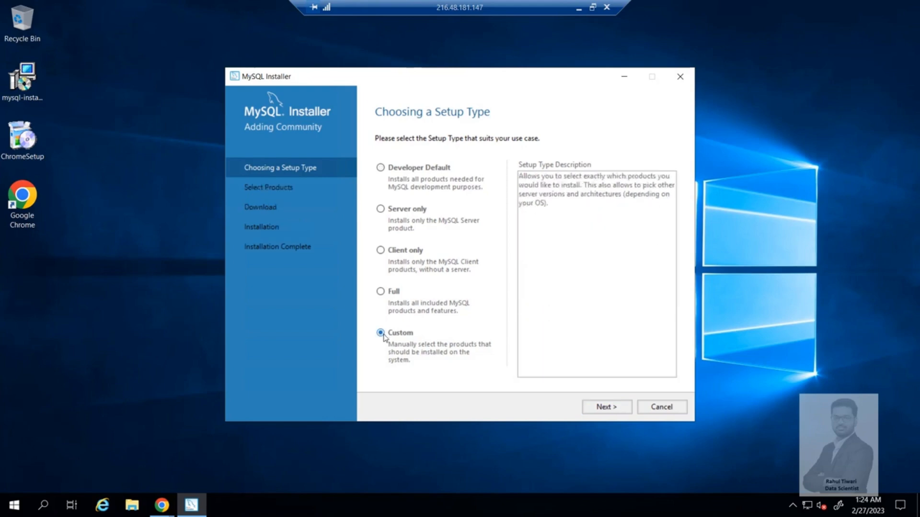
pyautogui.click(596, 408)
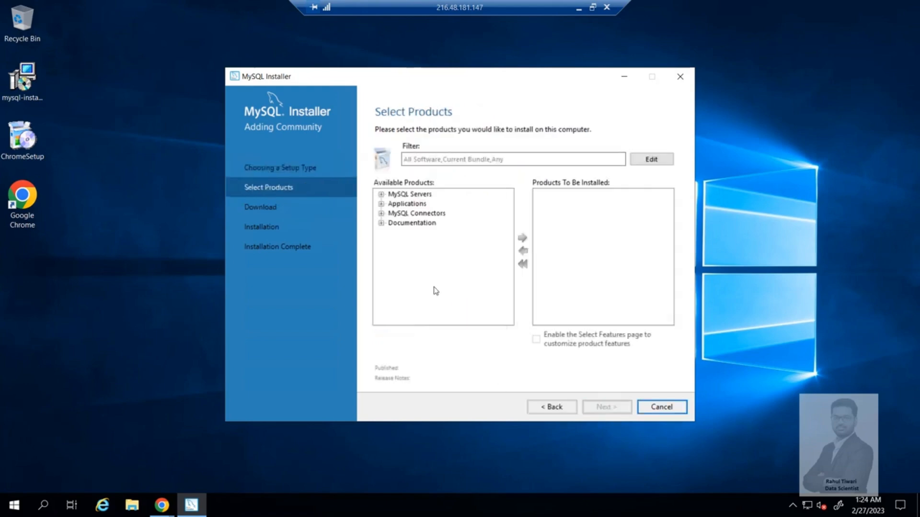
# - Expand the available MySQL Servers down to MySQL Server 8.0.32 - X64 and select it
pyautogui.click(381, 194)
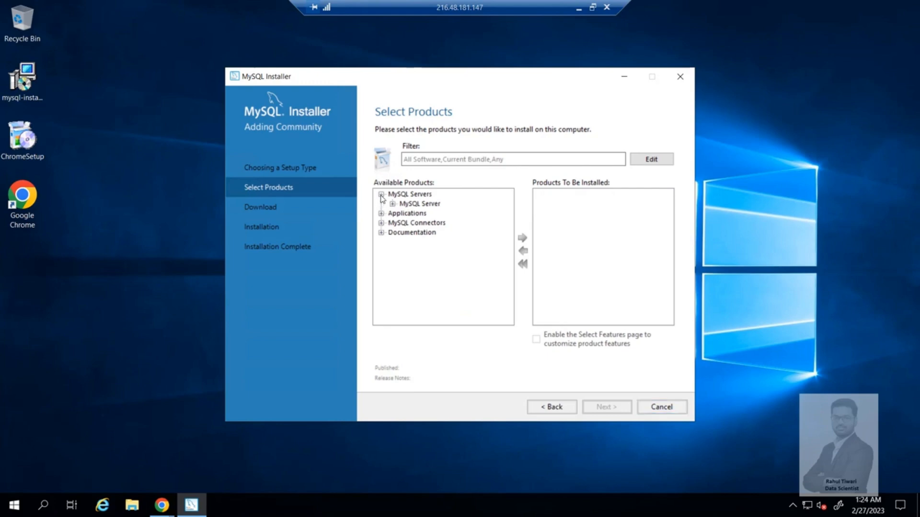
pyautogui.click(392, 204)
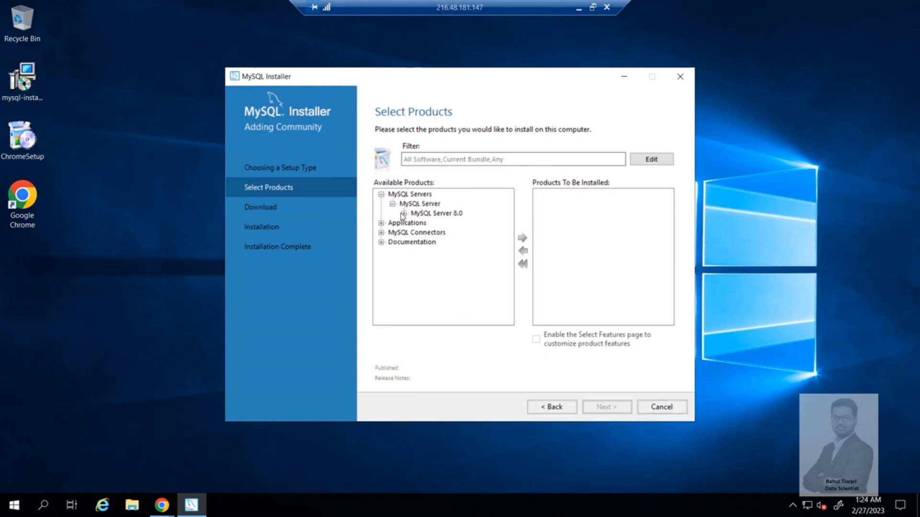
pyautogui.click(404, 214)
pyautogui.click(460, 225)
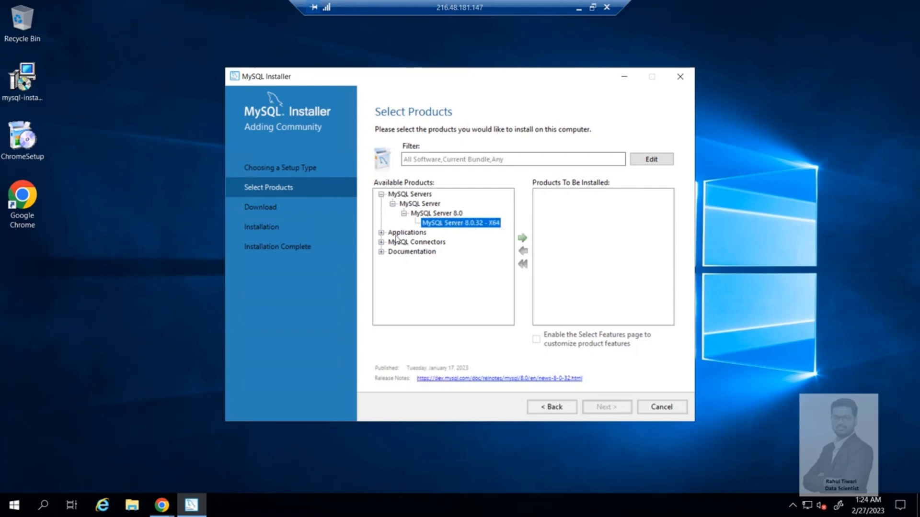
# - Expand the available Applications down to MySQL Workbench 8.0.32 - X64 and select it
pyautogui.click(381, 233)
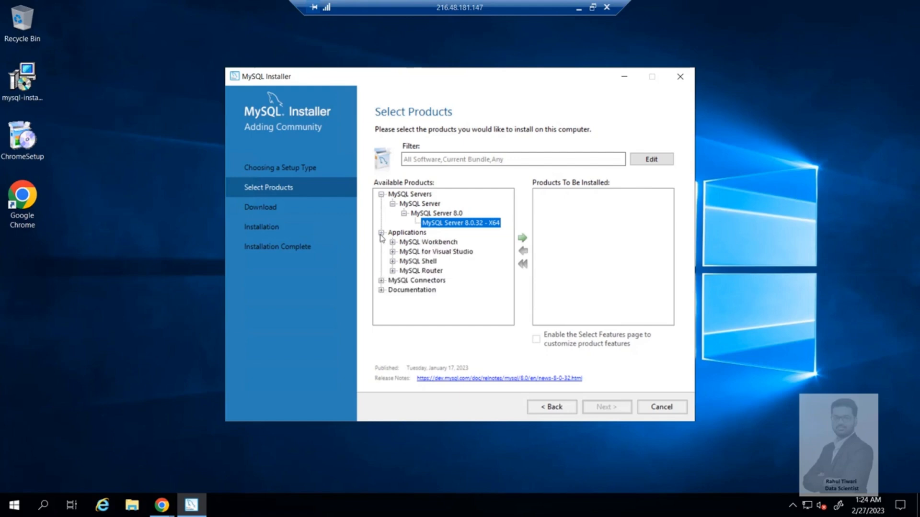
pyautogui.click(393, 242)
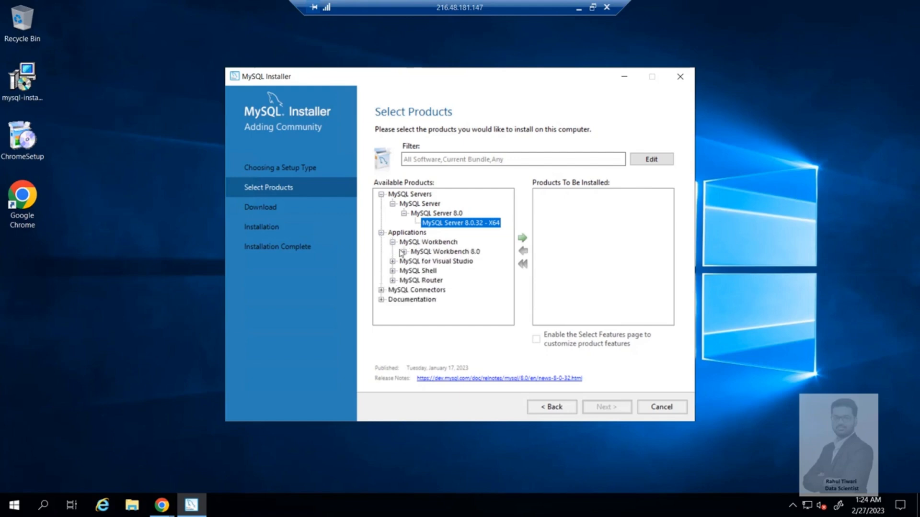
pyautogui.click(404, 252)
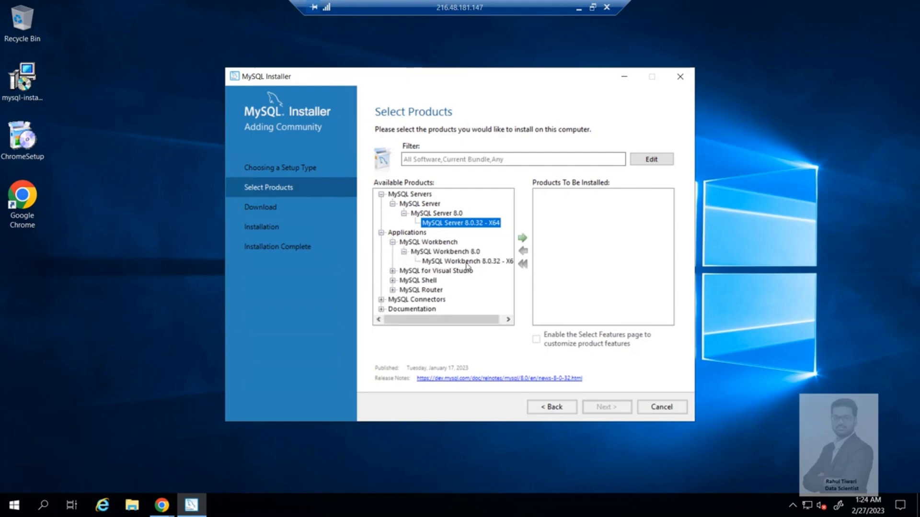
pyautogui.click(464, 261)
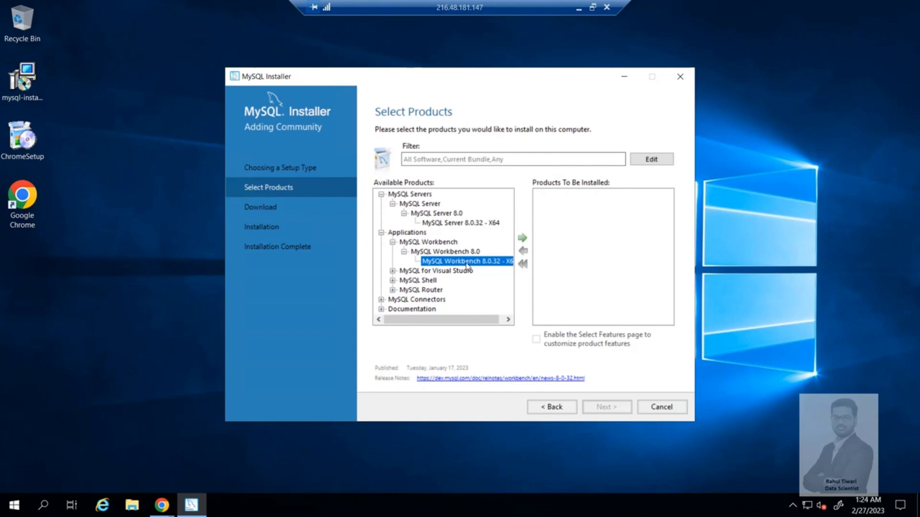
pyautogui.click(425, 261)
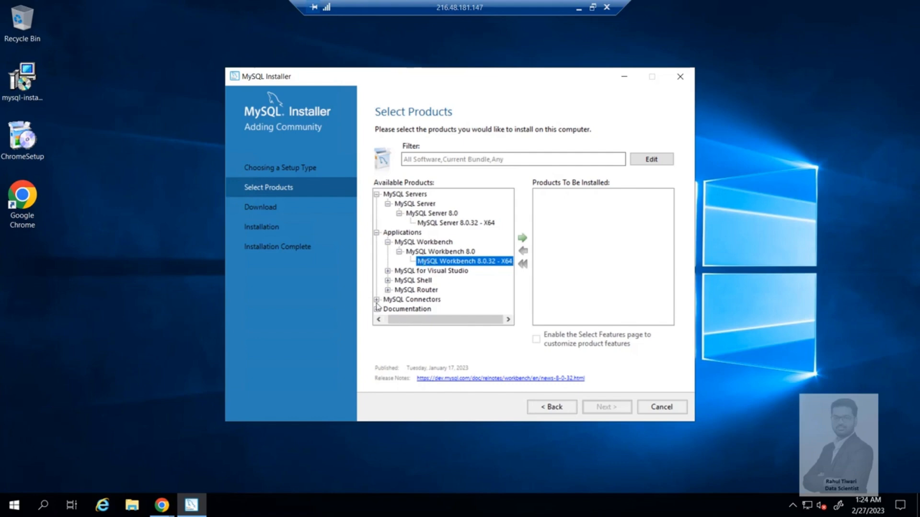
# - Expand MySQL Connectors and the MySQL Shell branch, selecting MySQL Shell 8.0.32 - X64
pyautogui.click(376, 300)
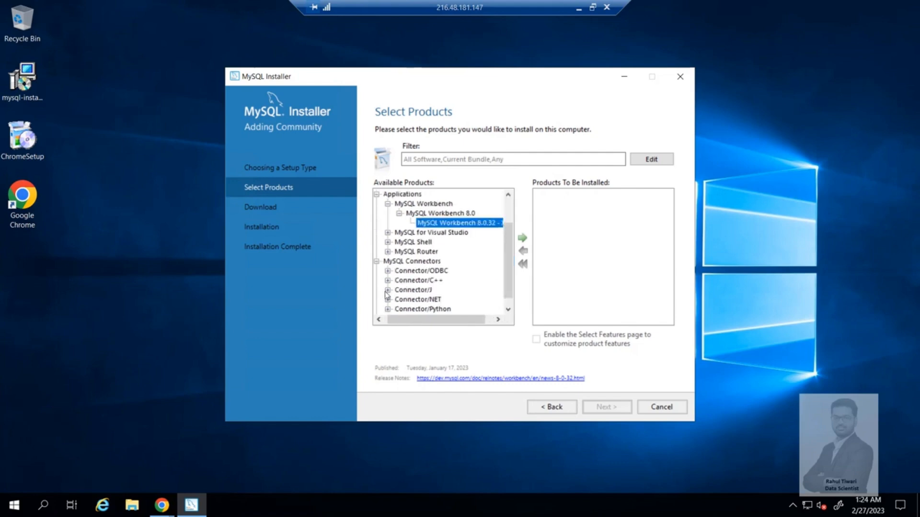
pyautogui.scroll(-1, 391, 274)
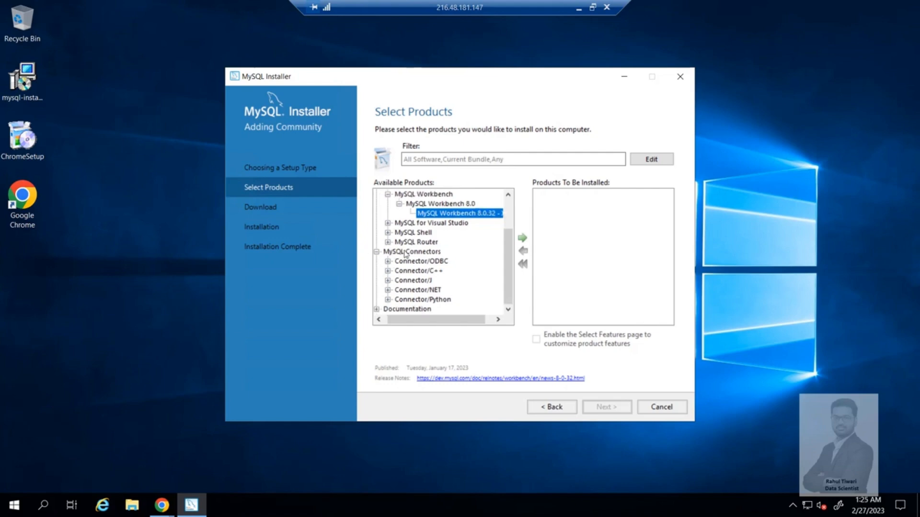
pyautogui.click(388, 233)
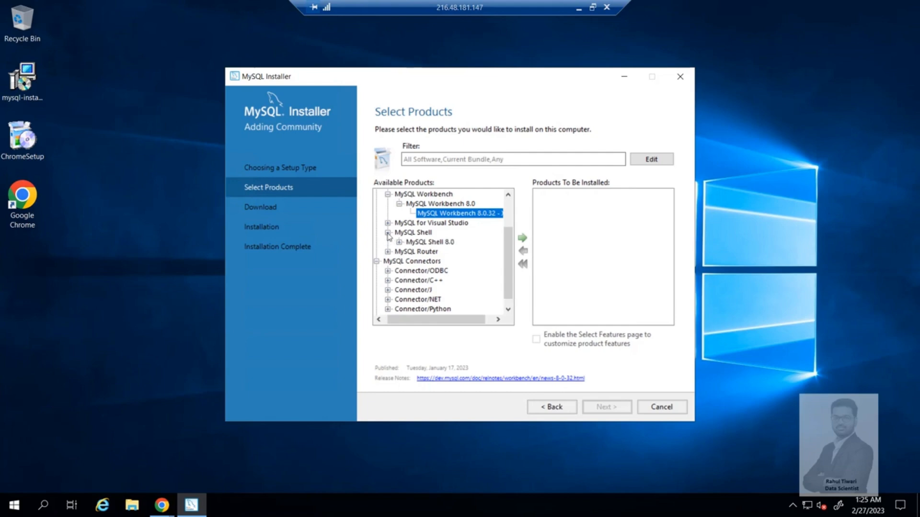
pyautogui.click(399, 243)
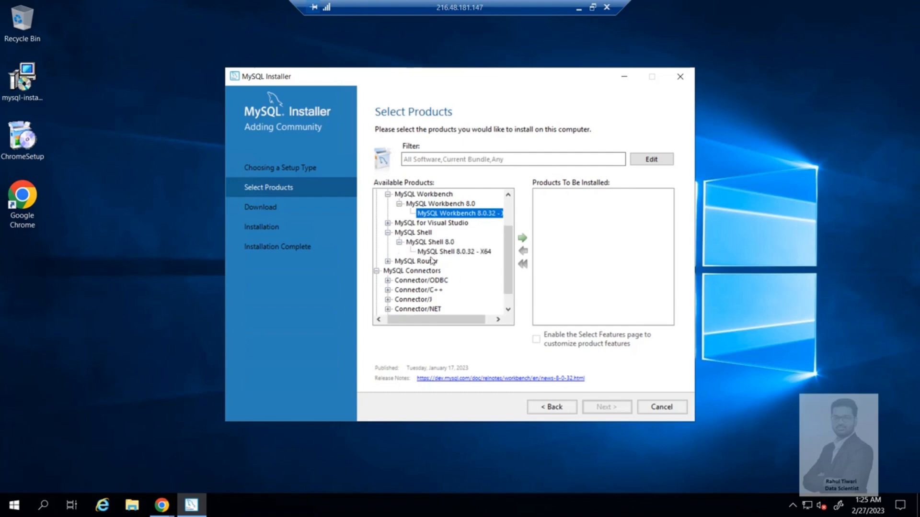
pyautogui.click(448, 254)
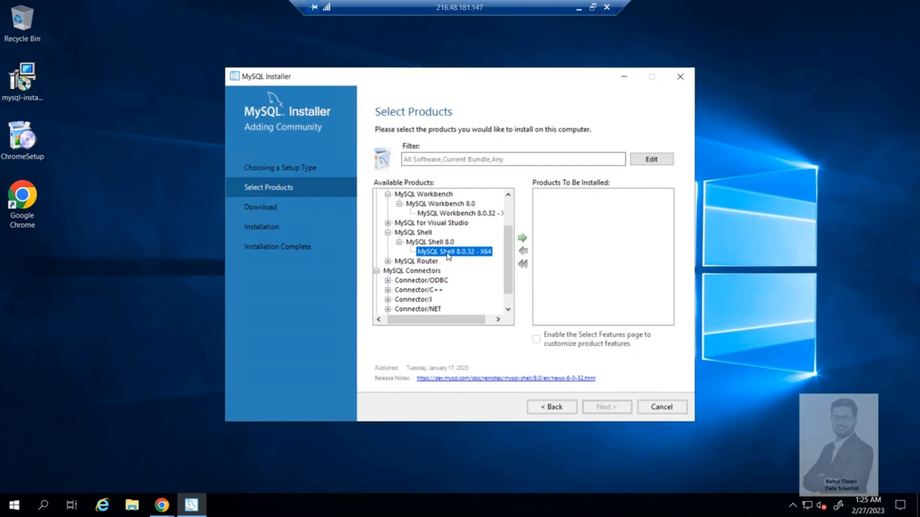
# - Add MySQL Server, MySQL Workbench and MySQL Shell 8.0.32 - X64 to the products to install and continue to the requirements check
pyautogui.scroll(2, 448, 254)
pyautogui.click(455, 223)
pyautogui.click(522, 238)
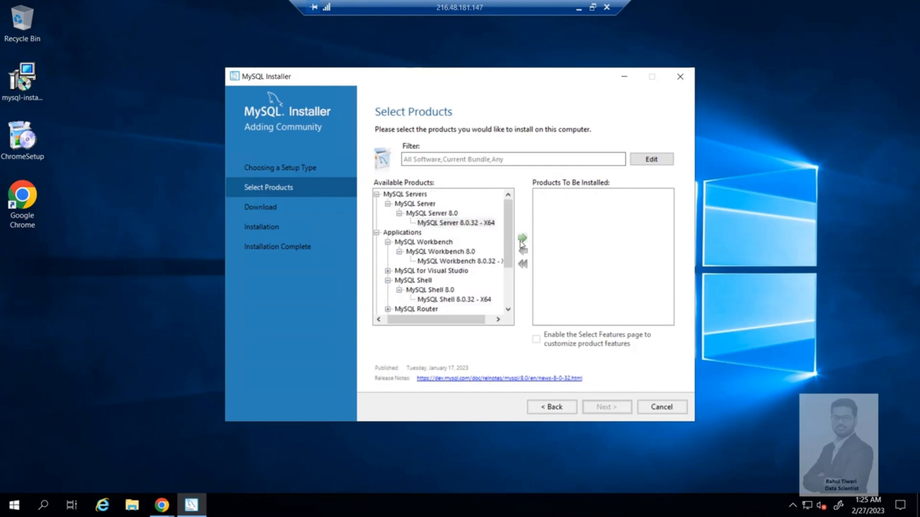
pyautogui.click(433, 263)
pyautogui.doubleClick(454, 262)
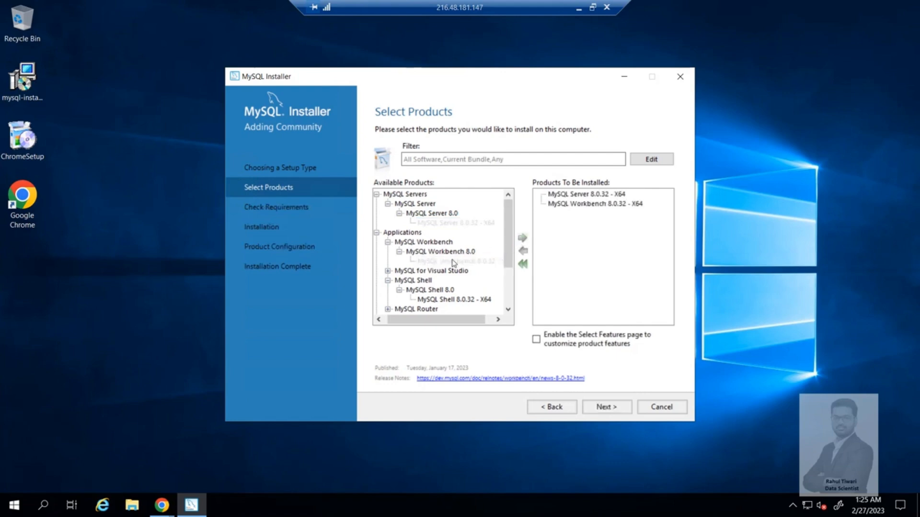
pyautogui.click(432, 299)
pyautogui.click(523, 243)
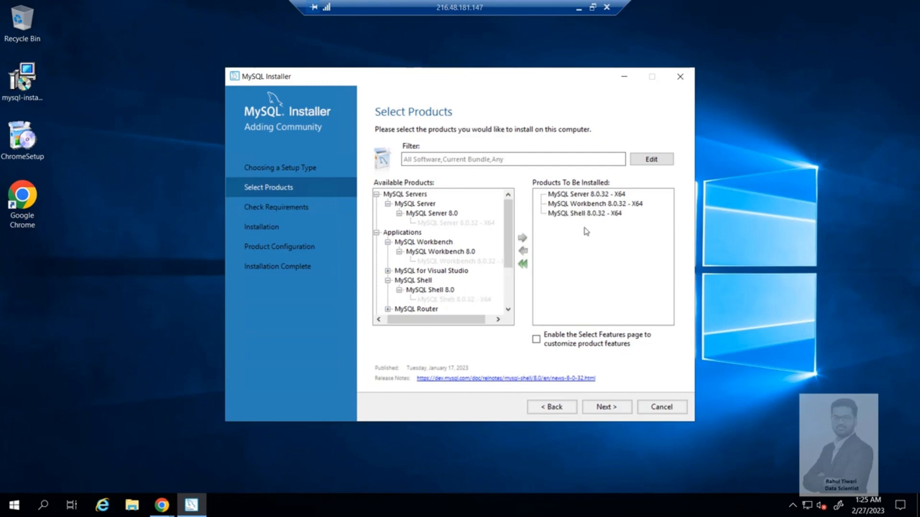
pyautogui.click(596, 407)
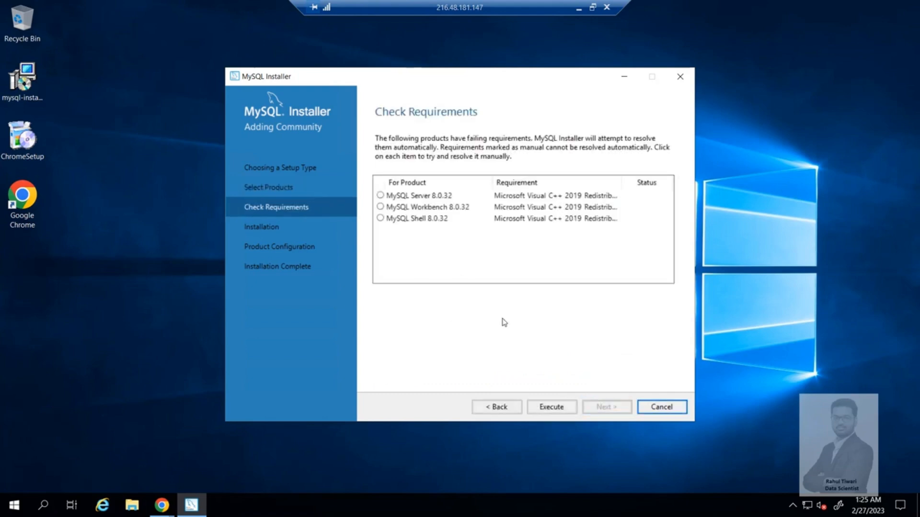
# - Resolve the failing requirements by accepting the license and installing the Microsoft Visual C++ 2015-2019 Redistributable (x64), and continue to installation
pyautogui.click(551, 408)
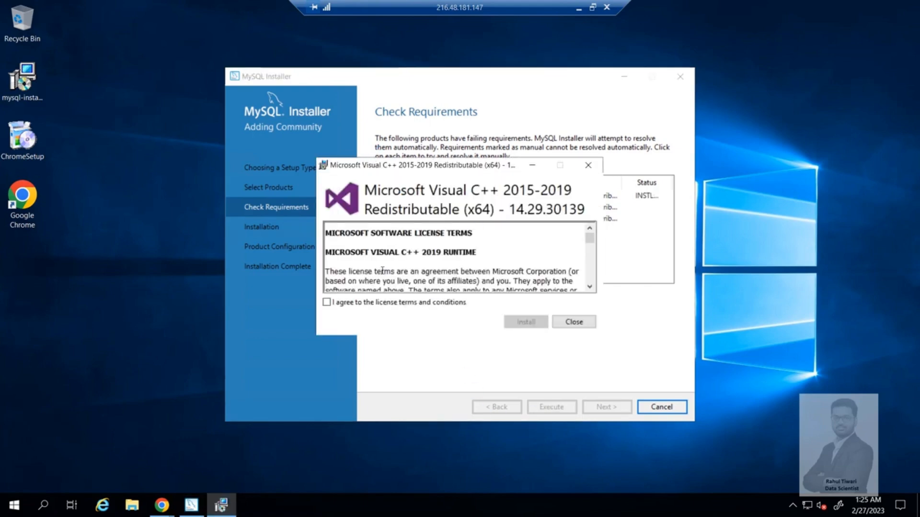
pyautogui.click(327, 302)
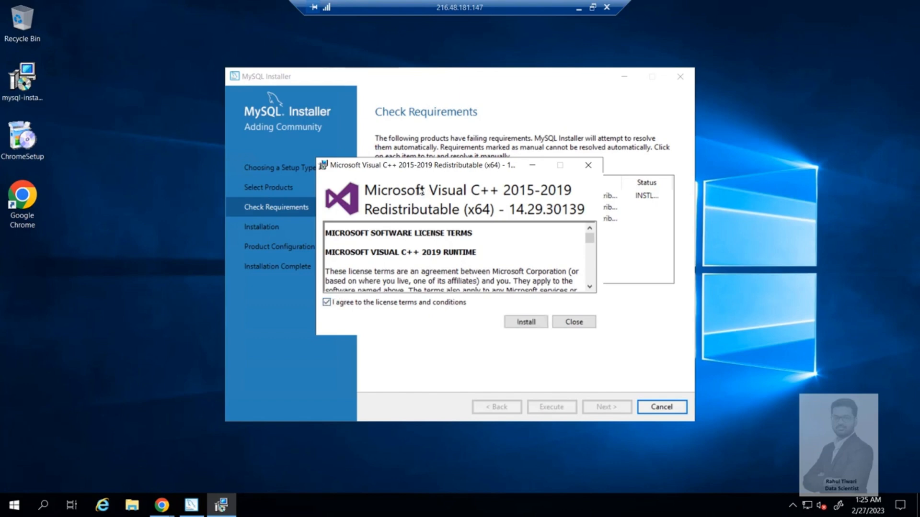
pyautogui.click(526, 323)
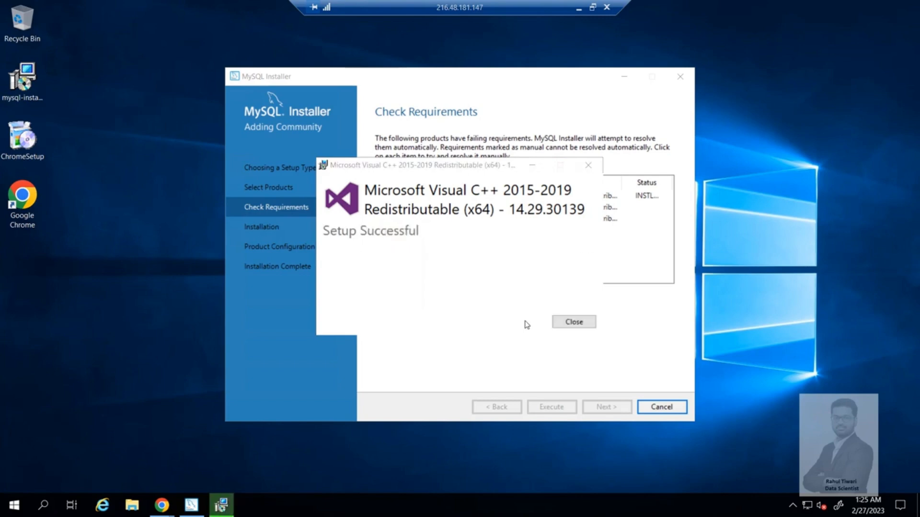
pyautogui.click(575, 325)
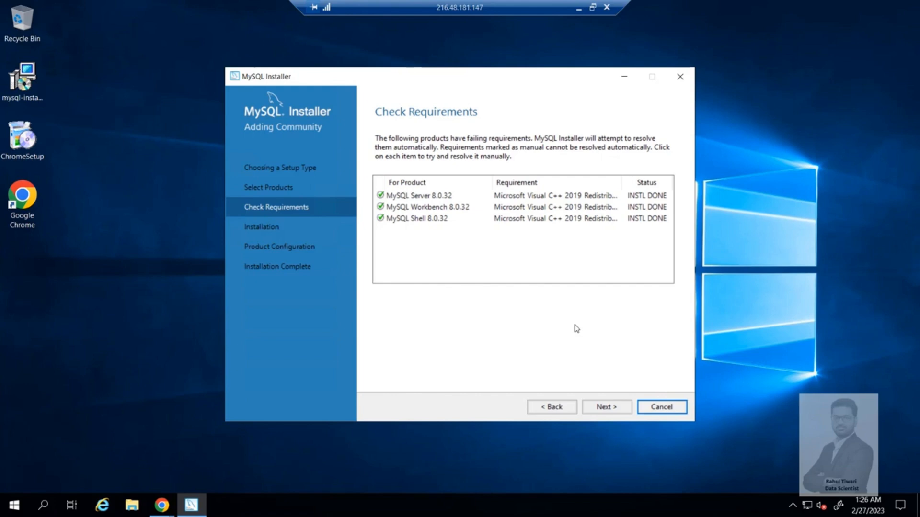
pyautogui.click(607, 408)
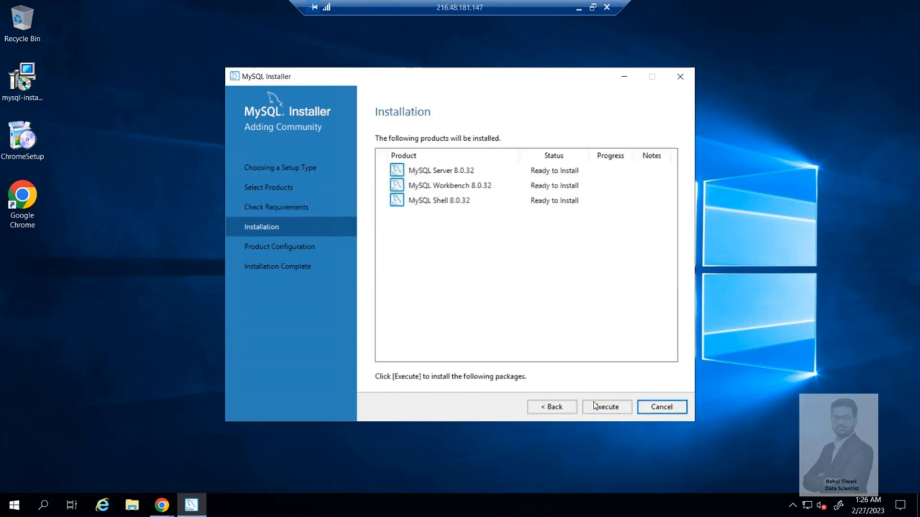
# - Install the three listed MySQL 8.0.32 products and continue to product configuration
pyautogui.click(596, 408)
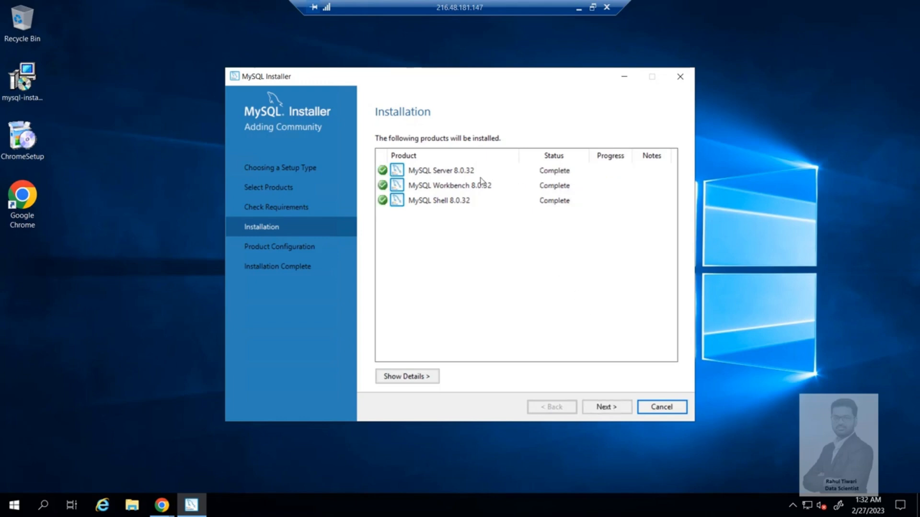
pyautogui.click(601, 412)
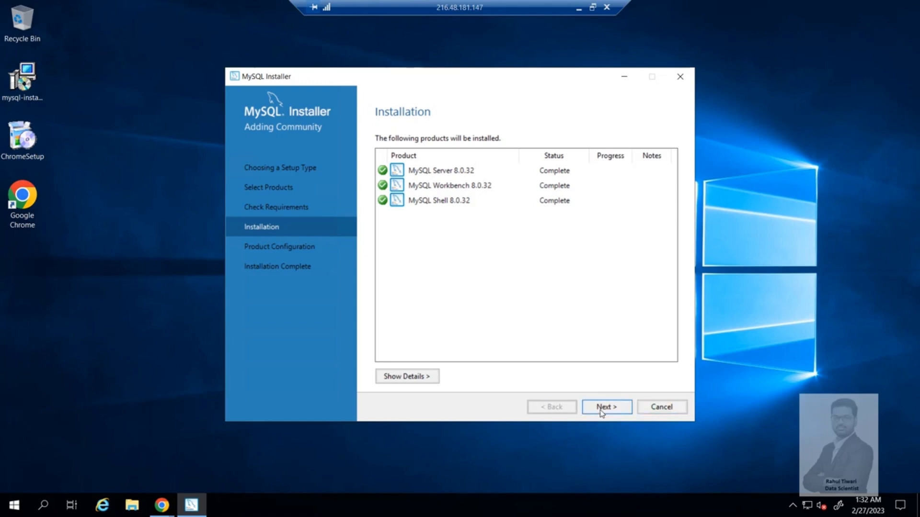
pyautogui.click(602, 411)
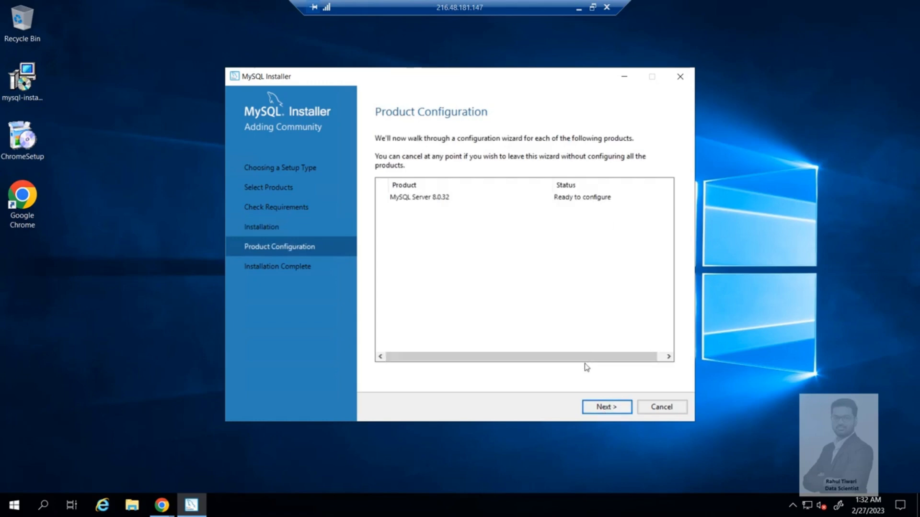
# - Configure MySQL Server 8.0.32 as a Development Computer with strong password encryption and continue to accounts and roles
pyautogui.click(604, 411)
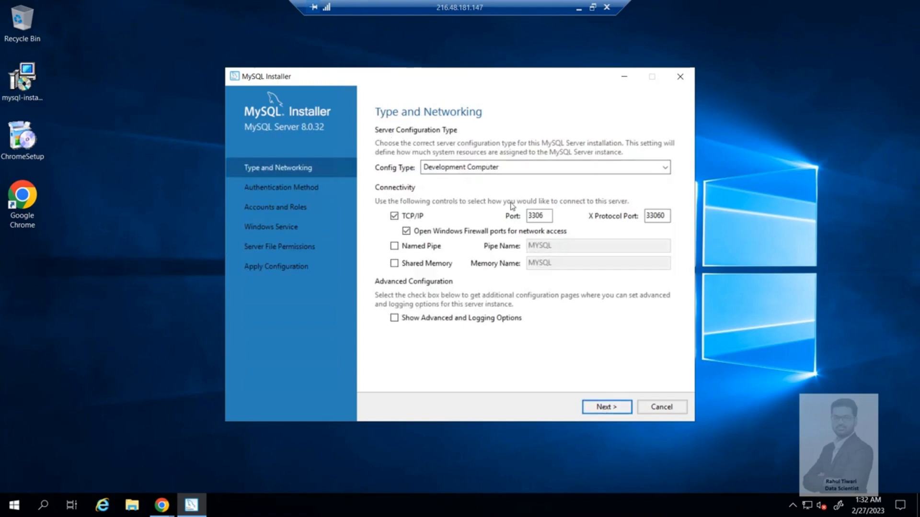
pyautogui.click(458, 168)
pyautogui.click(459, 169)
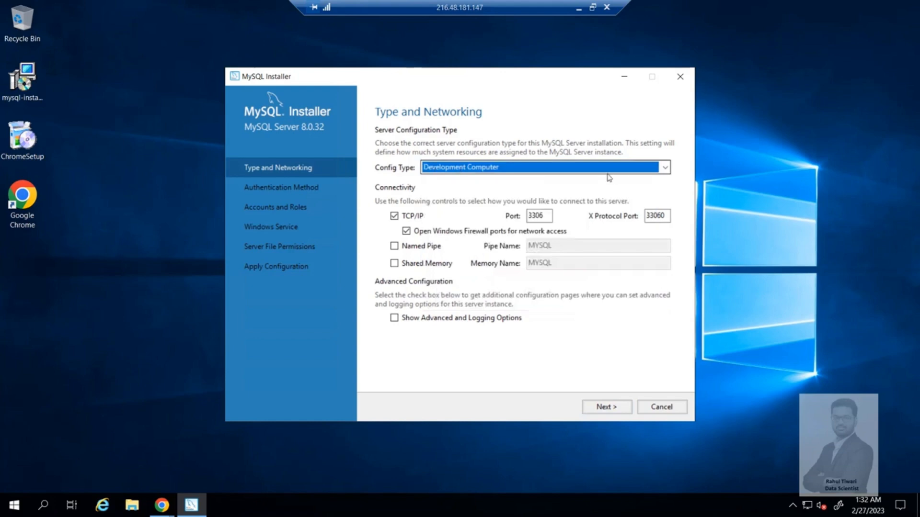
pyautogui.click(608, 406)
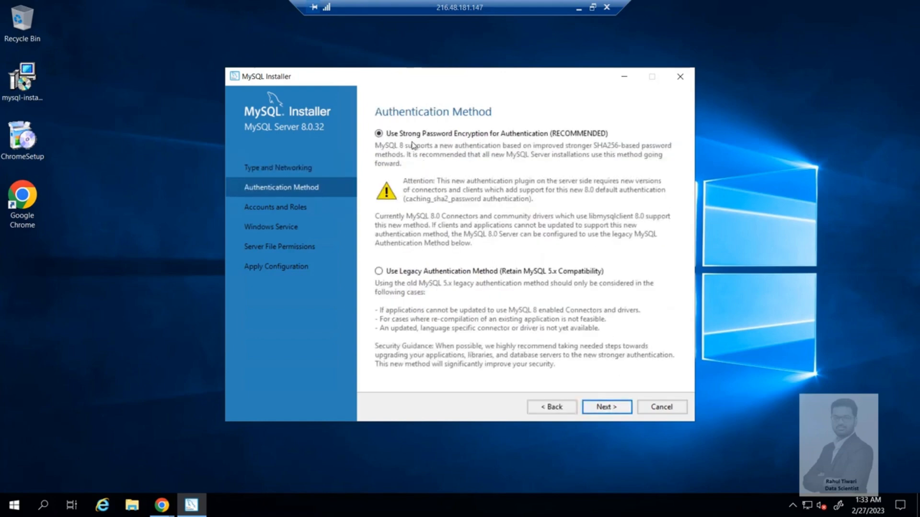
pyautogui.click(603, 406)
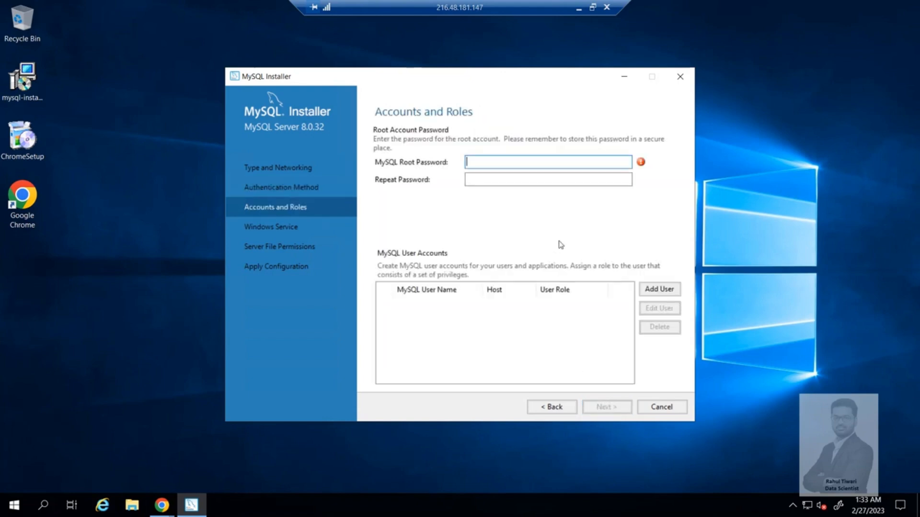
# - Enter the MySQL root password and repeat it for confirmation
pyautogui.write('root1234567')
pyautogui.press('Tab')
pyautogui.write('root1234567')
pyautogui.press('Tab')
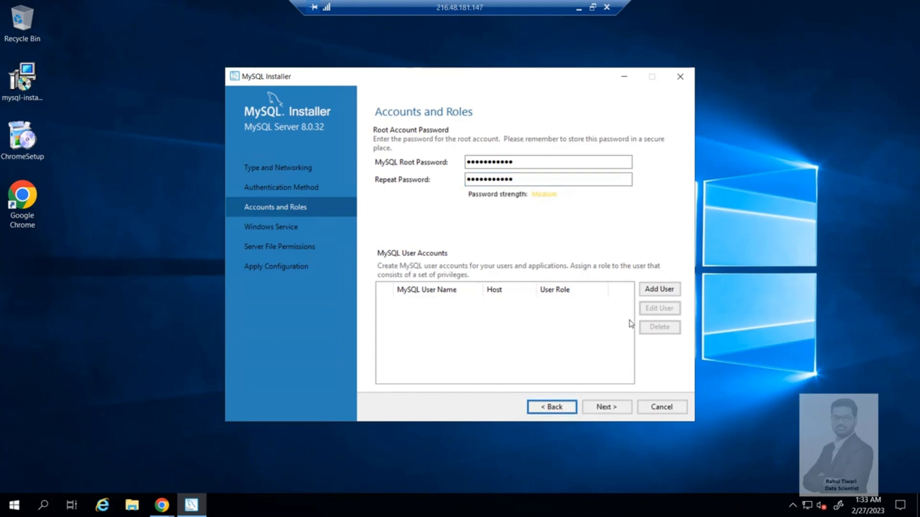
# - Examine the roles offered for a new MySQL user account, leaving without adding a user
pyautogui.click(665, 293)
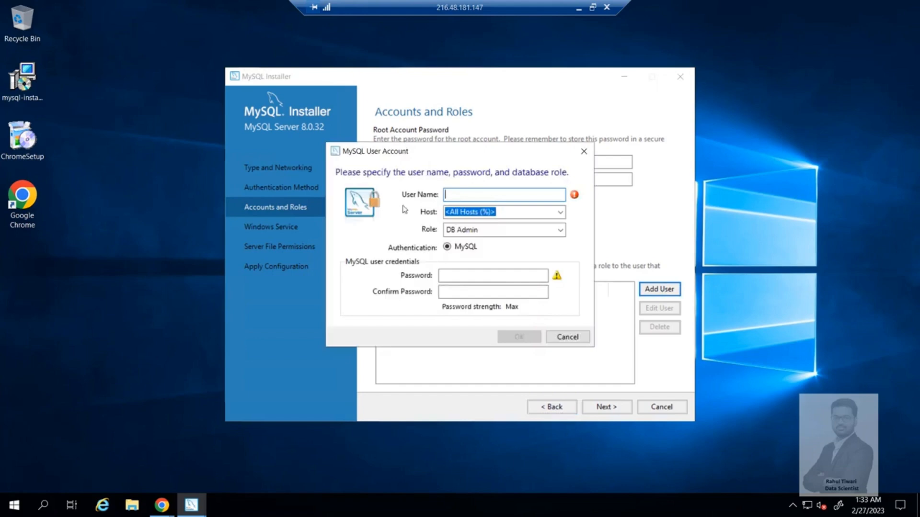
pyautogui.click(560, 230)
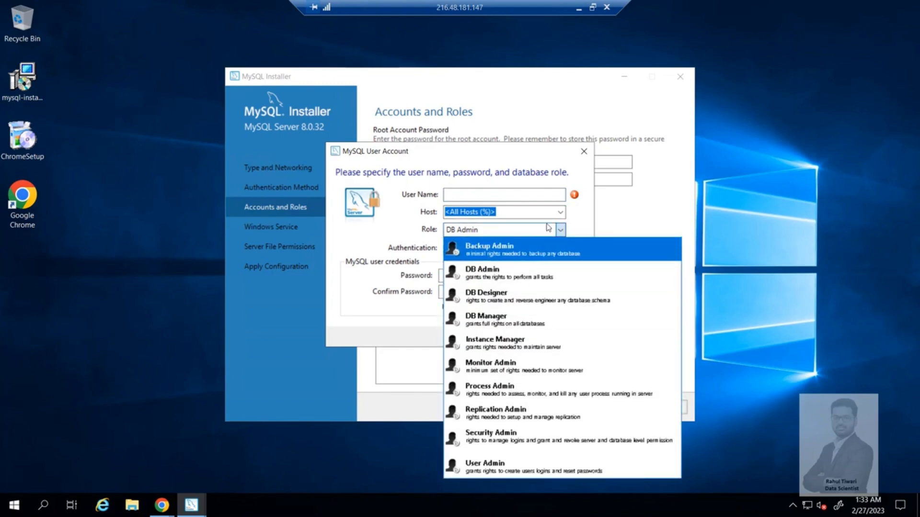
pyautogui.click(579, 230)
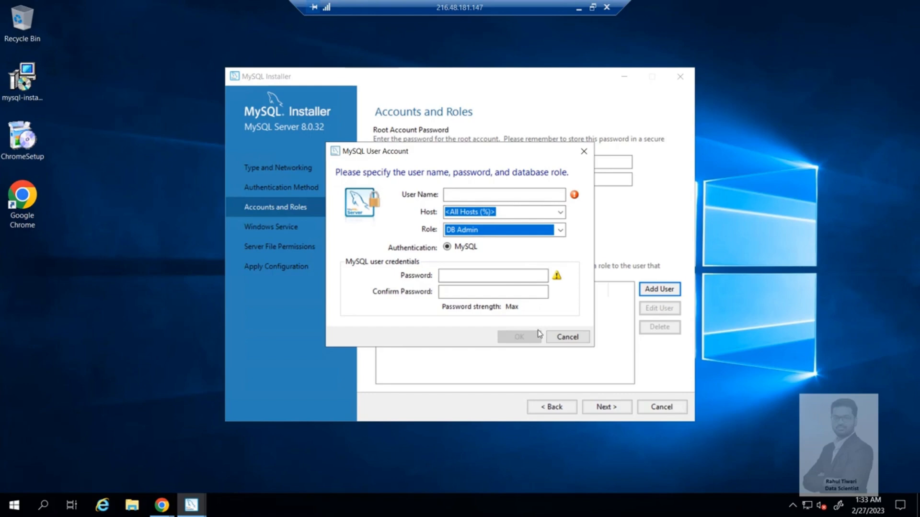
pyautogui.click(561, 340)
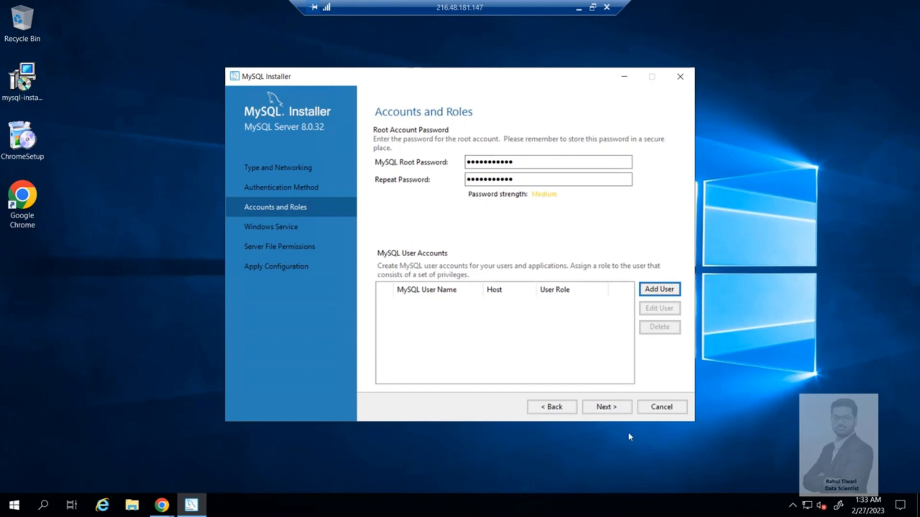
# - Accept the MySQL80 Windows service and full-access file permission defaults, and apply the server configuration
pyautogui.click(616, 408)
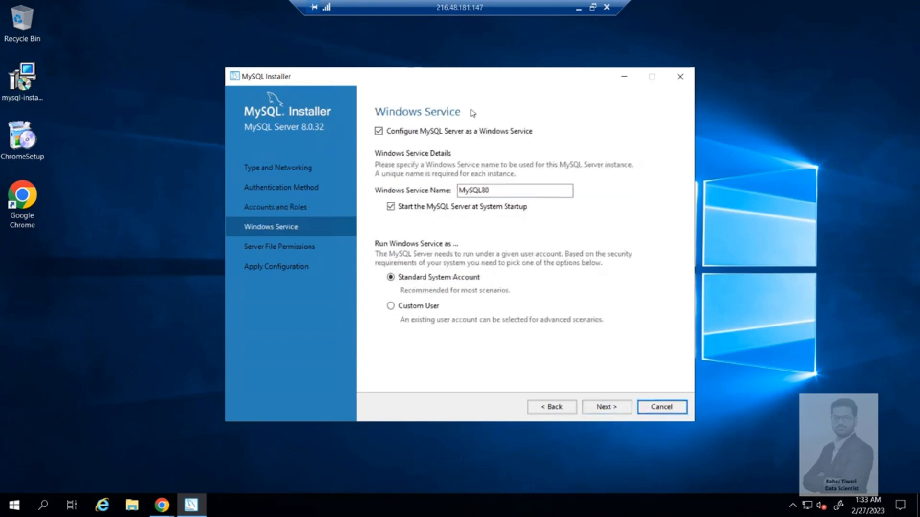
pyautogui.click(602, 409)
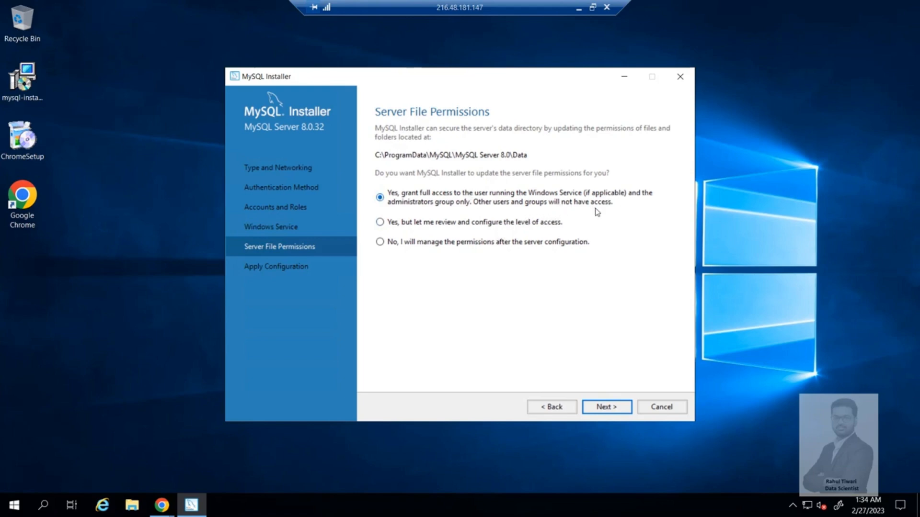
pyautogui.click(607, 407)
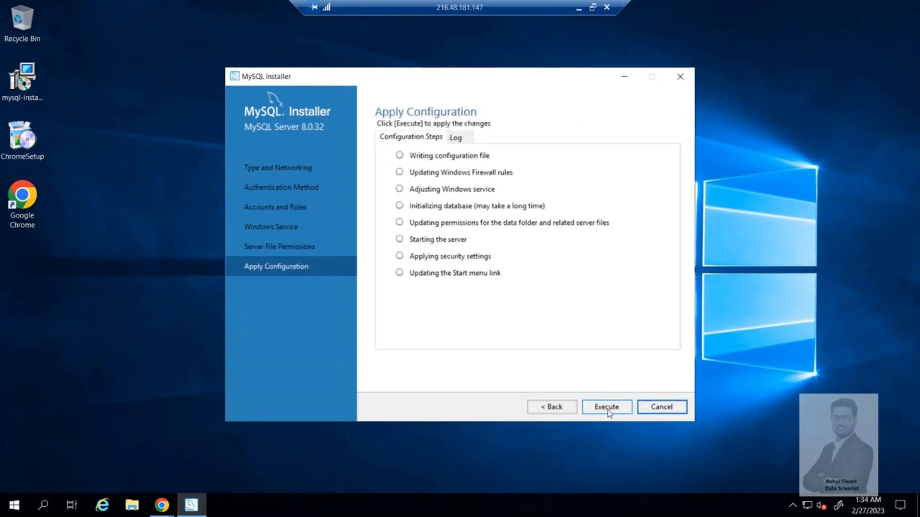
pyautogui.click(607, 407)
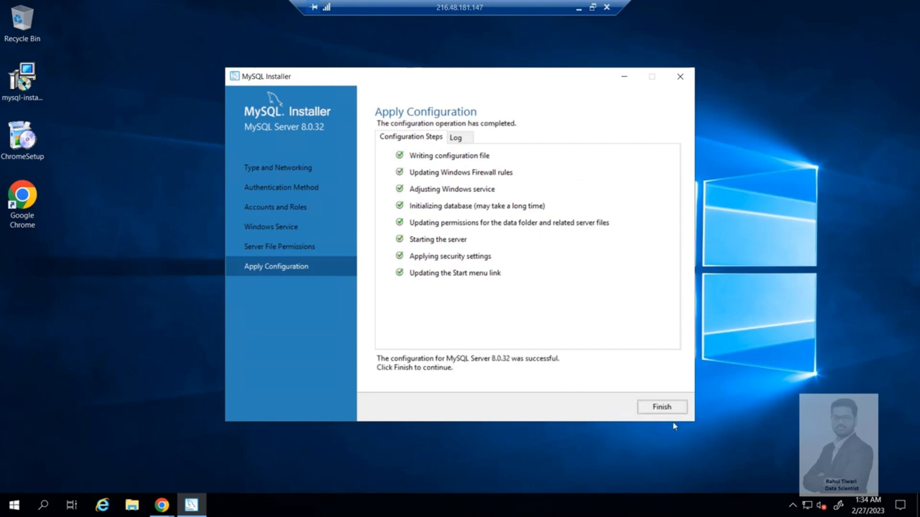
# - Finish the setup with MySQL Workbench and MySQL Shell launching, and clear both windows off the desktop
pyautogui.click(664, 409)
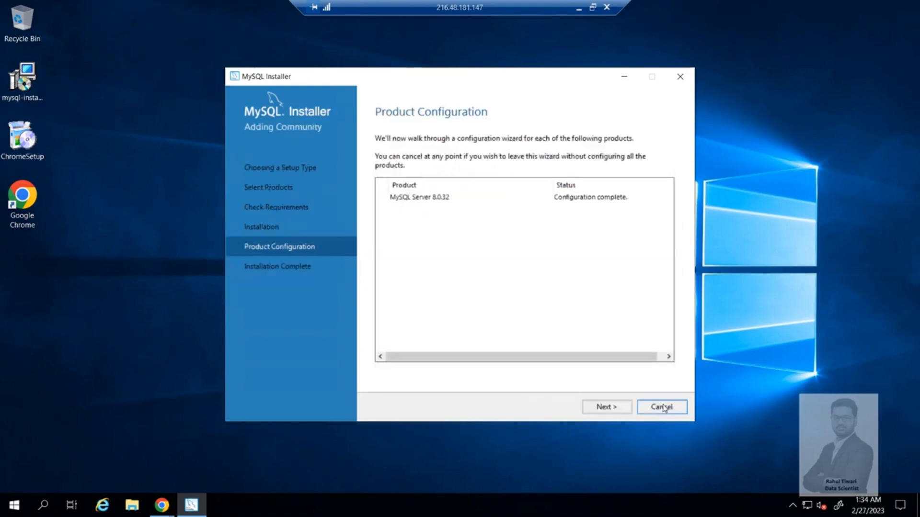
pyautogui.click(607, 410)
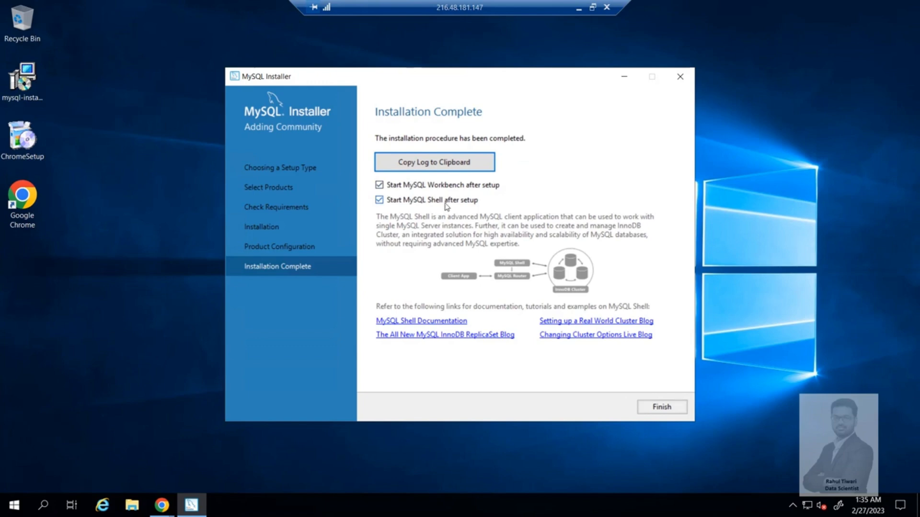
pyautogui.click(665, 407)
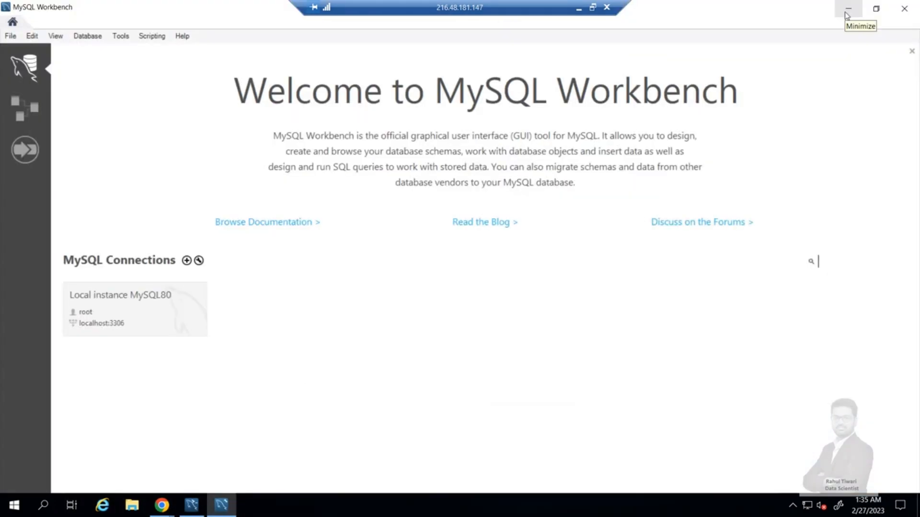
pyautogui.click(847, 9)
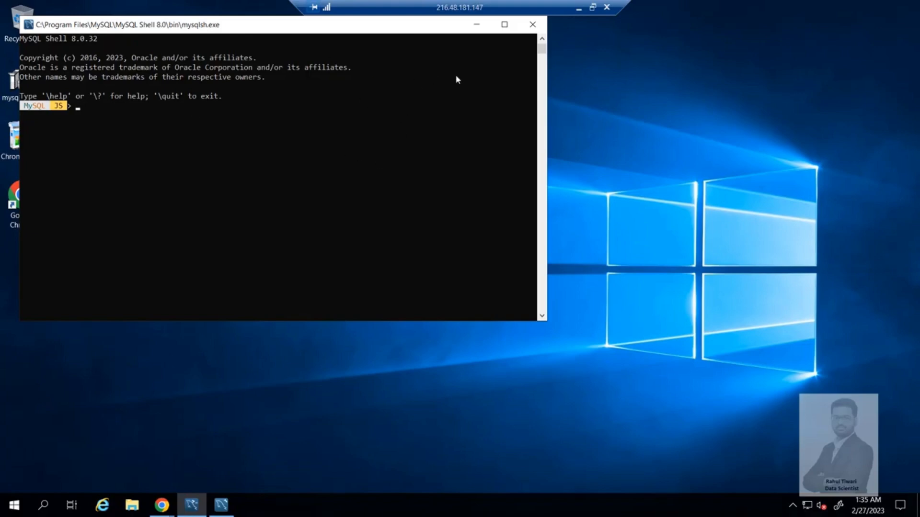
pyautogui.click(533, 24)
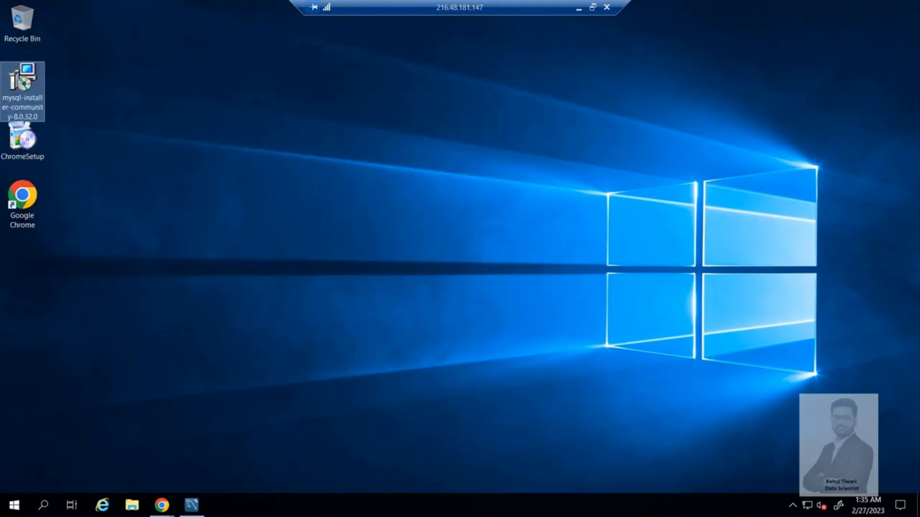
# - In File Explorer, open C:\Program Files\MySQL\MySQL Server 8.0\bin and select the folder's full path
pyautogui.click(133, 512)
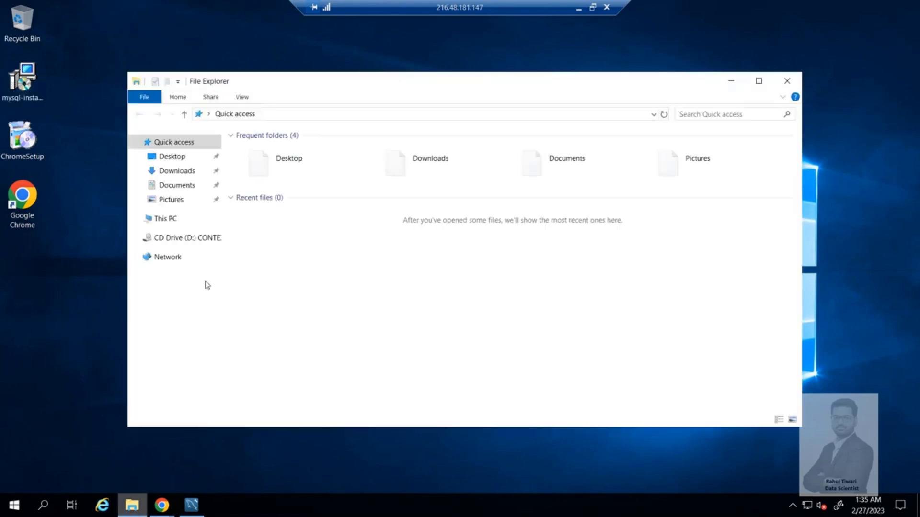
pyautogui.click(164, 218)
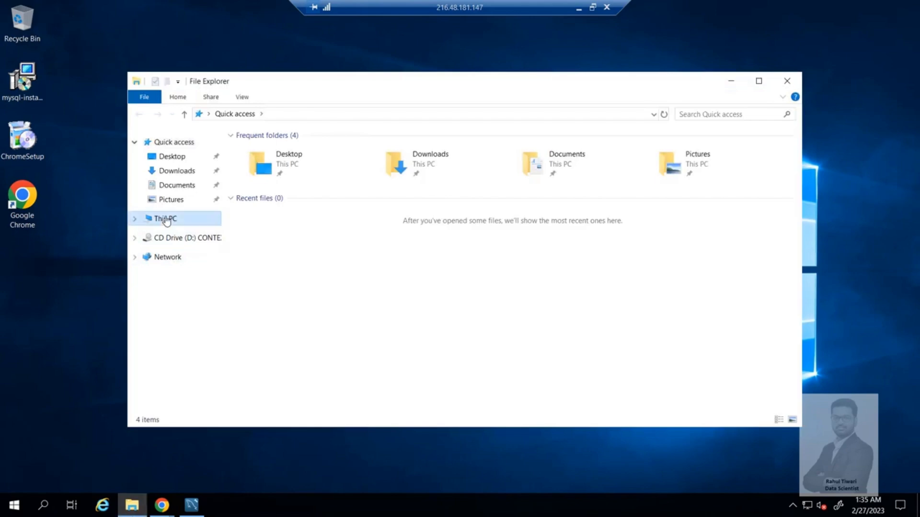
pyautogui.doubleClick(289, 282)
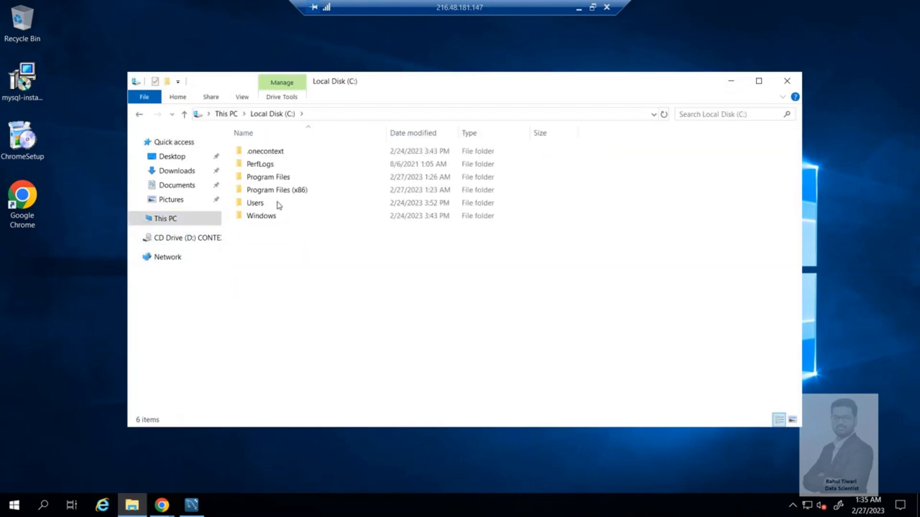
pyautogui.doubleClick(279, 177)
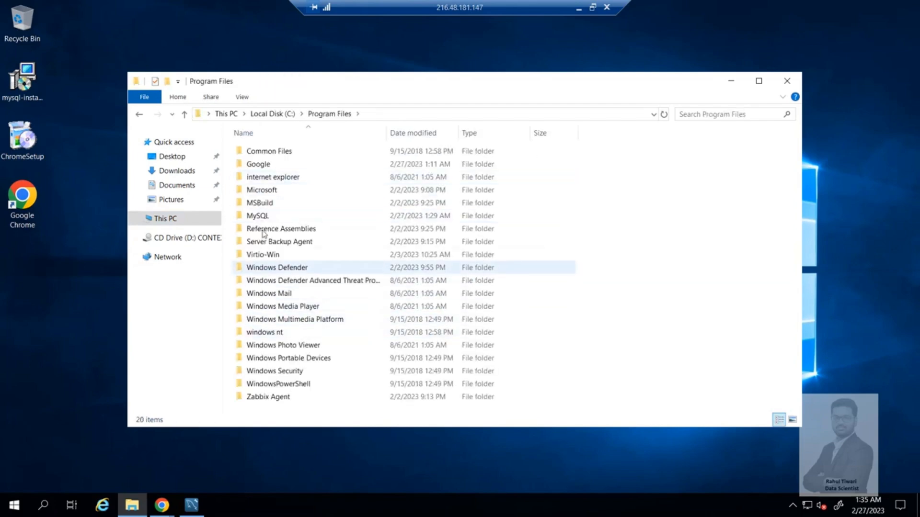
pyautogui.click(261, 217)
pyautogui.doubleClick(261, 217)
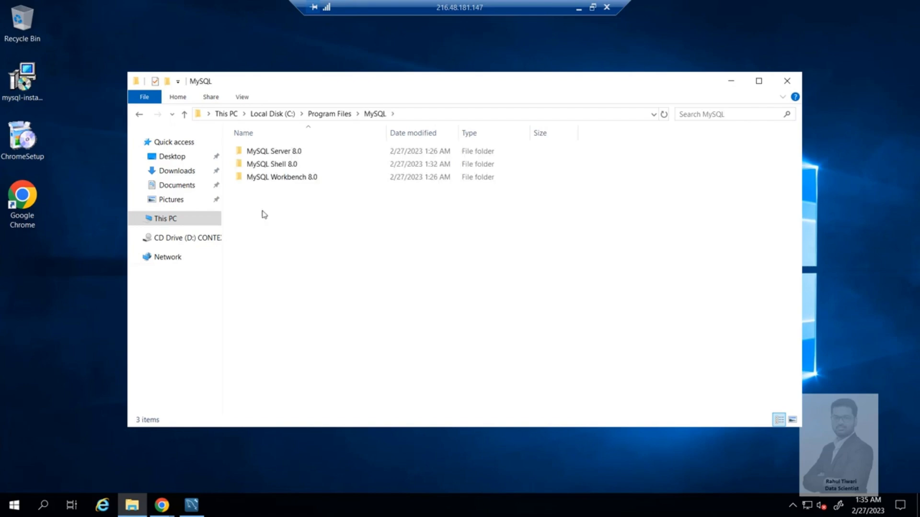
pyautogui.doubleClick(279, 150)
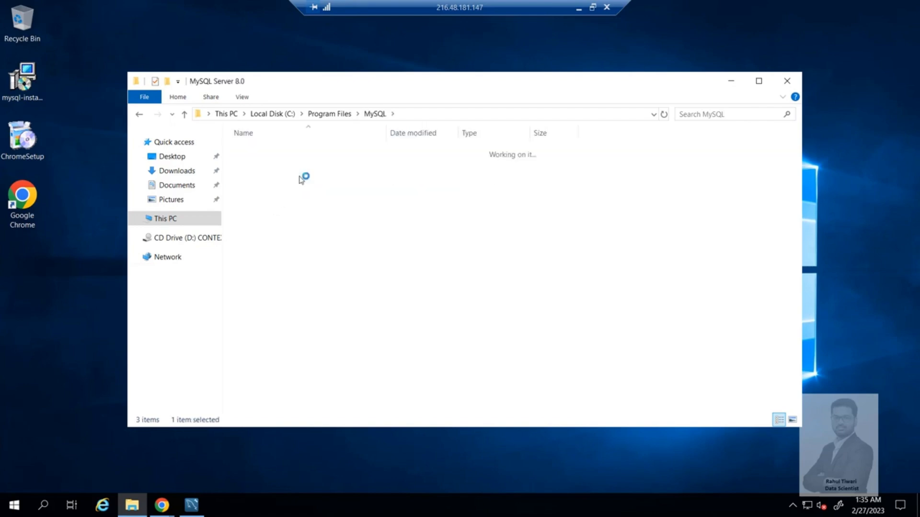
pyautogui.doubleClick(251, 152)
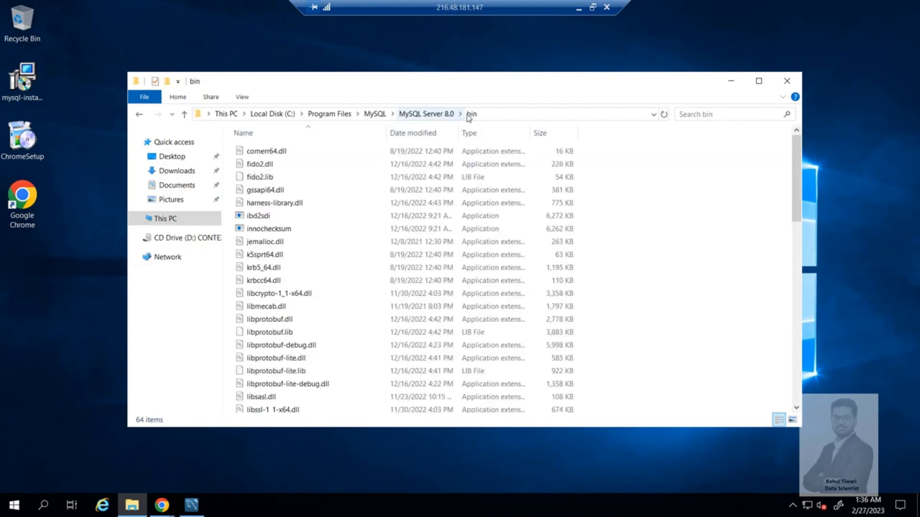
pyautogui.click(494, 115)
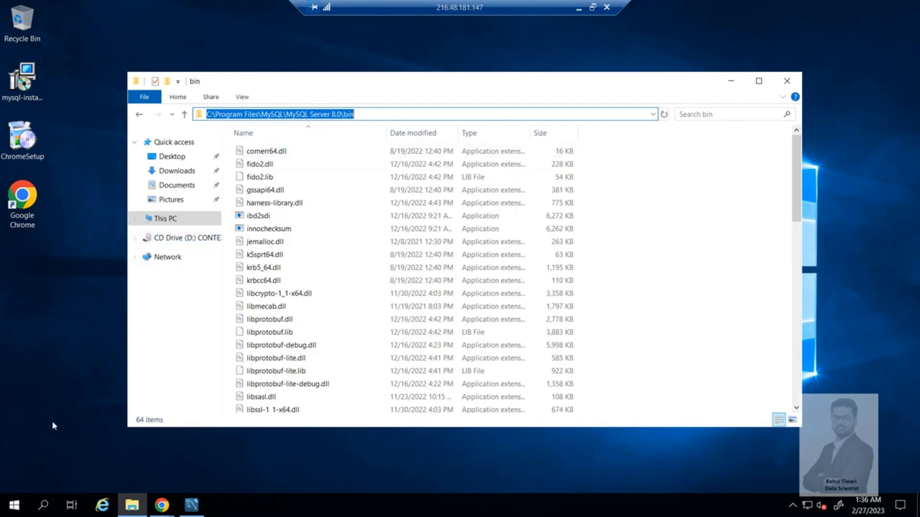
# - Search Windows for "env" and open the Environment Variables from the system properties
pyautogui.click(15, 508)
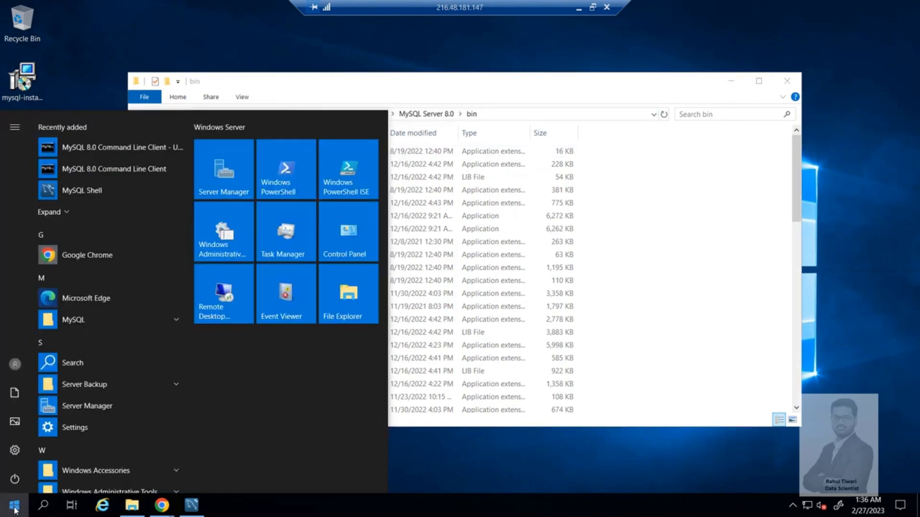
pyautogui.write('en')
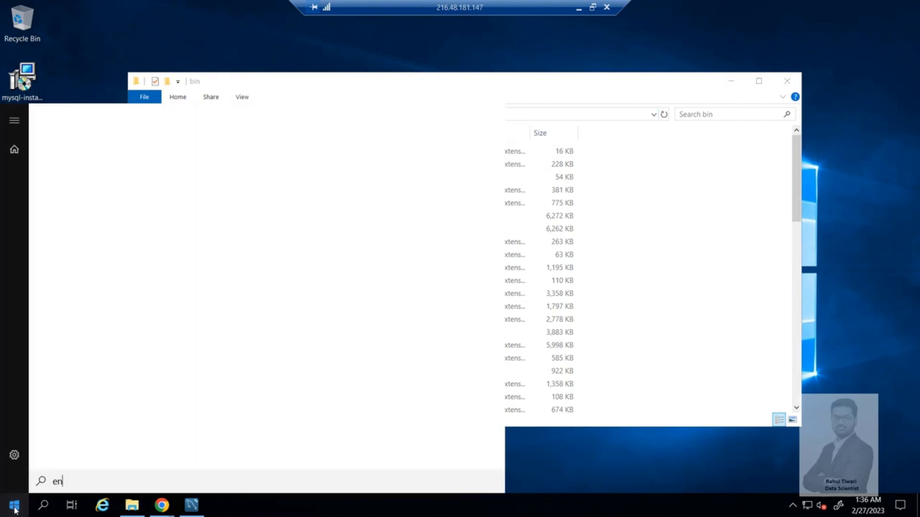
pyautogui.write('v')
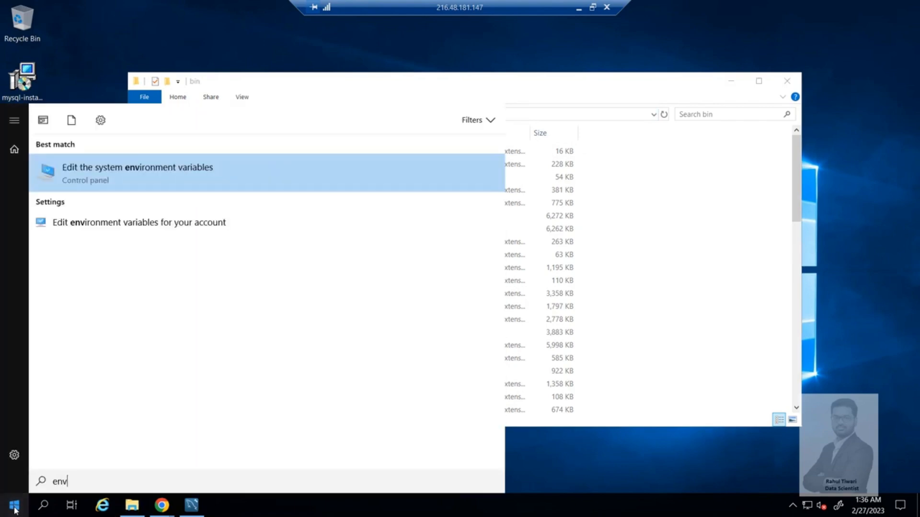
pyautogui.click(99, 171)
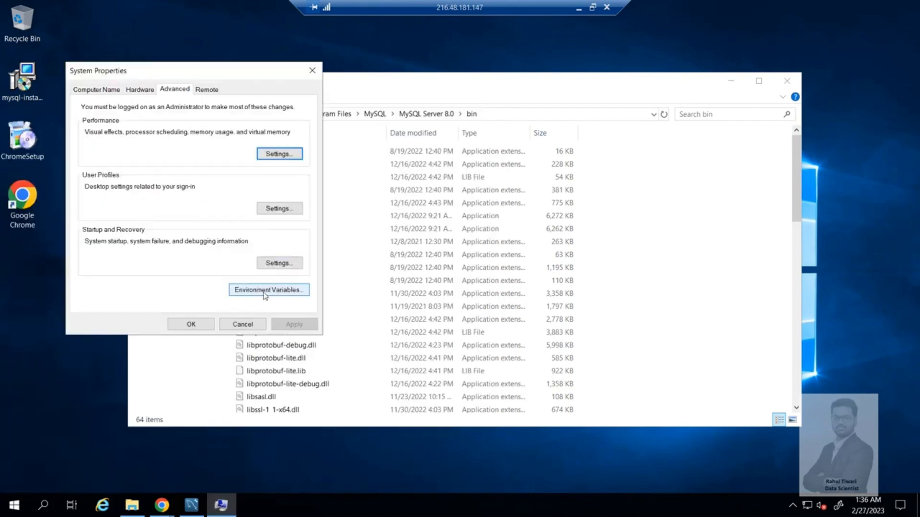
pyautogui.click(262, 291)
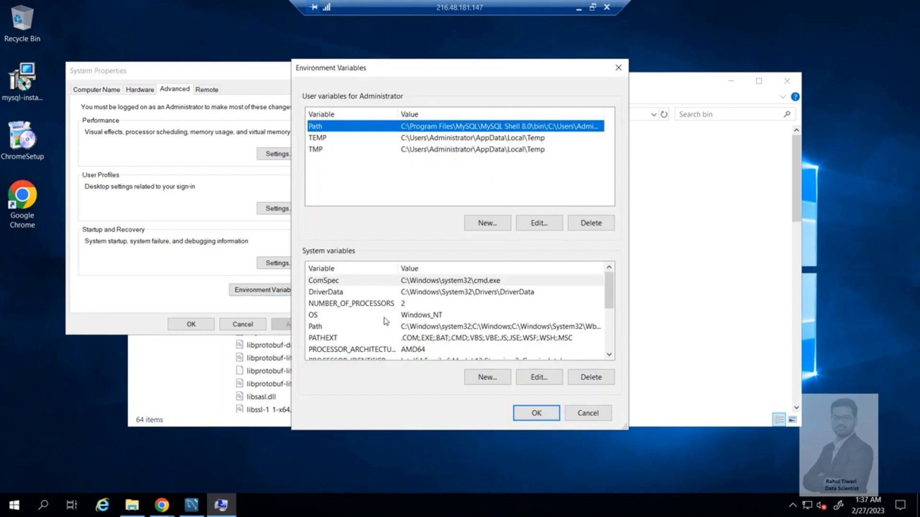
# - Add C:\Program Files\MySQL\MySQL Server 8.0\bin to the system Path variable, accept all open dialogs and close File Explorer
pyautogui.click(332, 328)
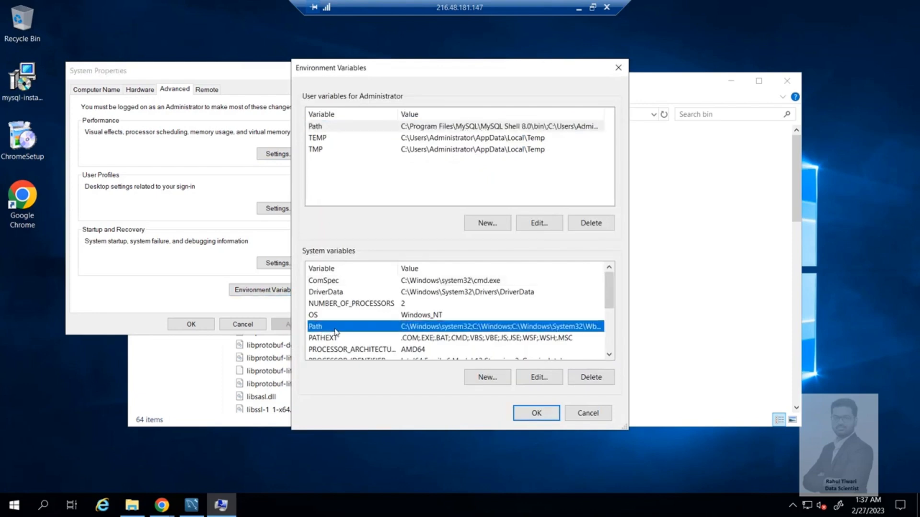
pyautogui.doubleClick(335, 328)
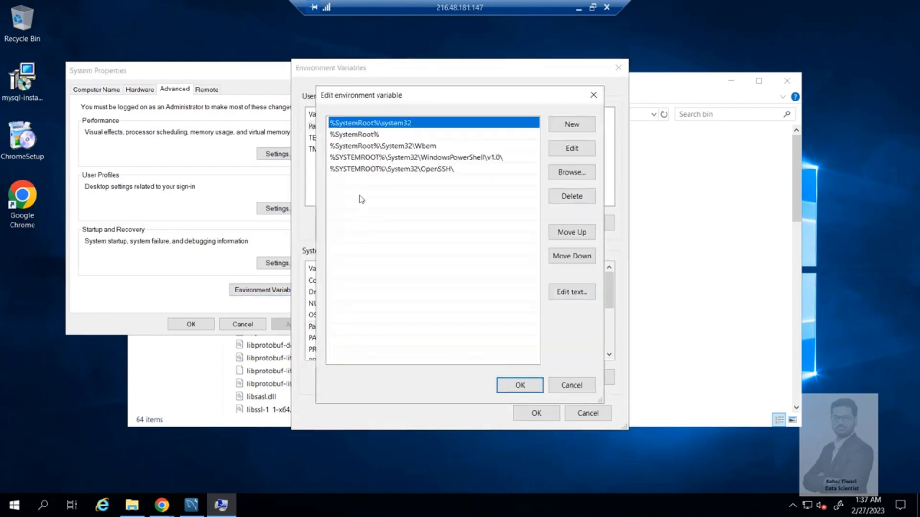
pyautogui.click(363, 182)
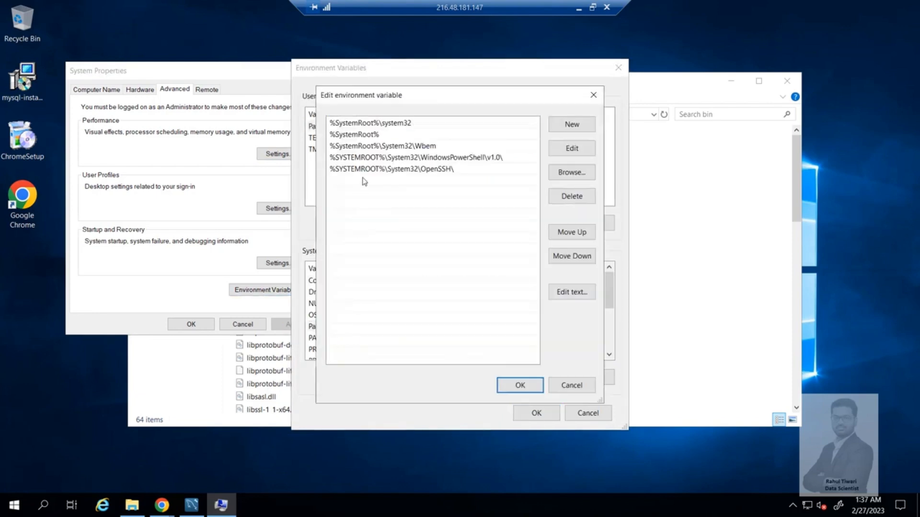
pyautogui.click(575, 125)
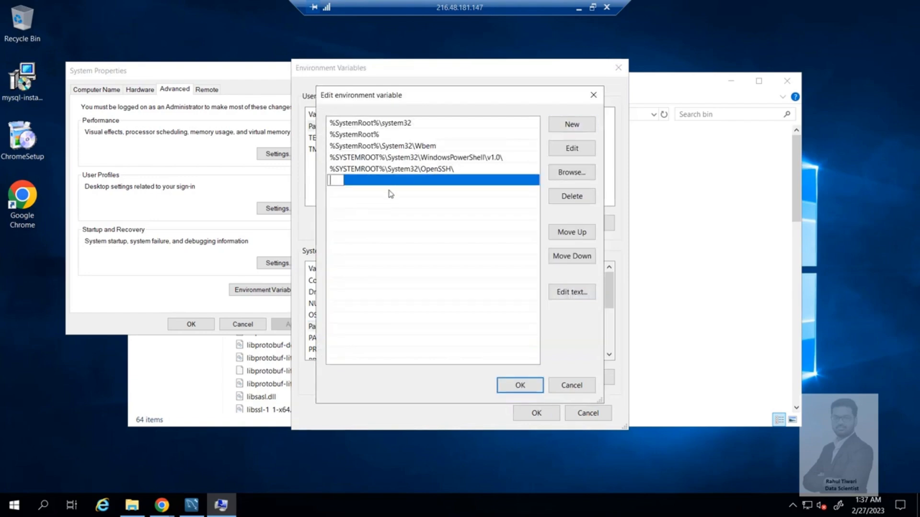
pyautogui.write('C:\\Program Files\\MySQL\\MySQL Server 8.0\\bin')
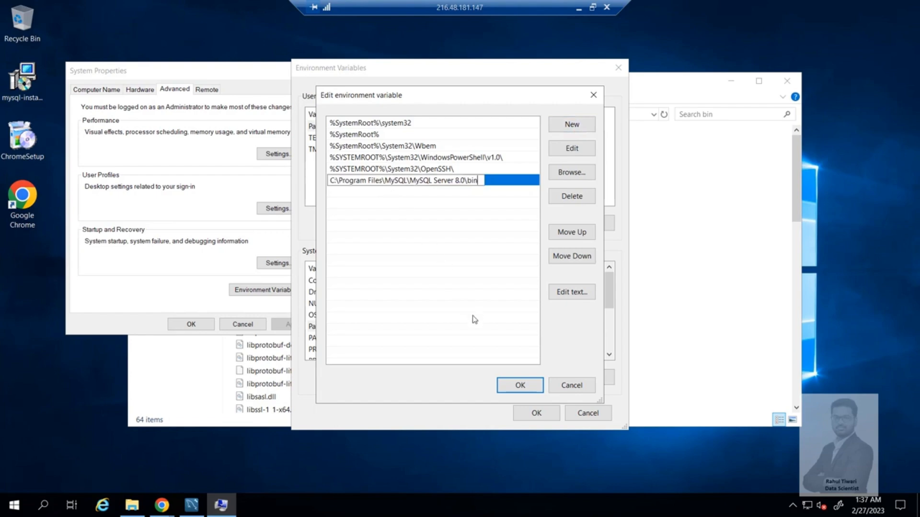
pyautogui.click(520, 385)
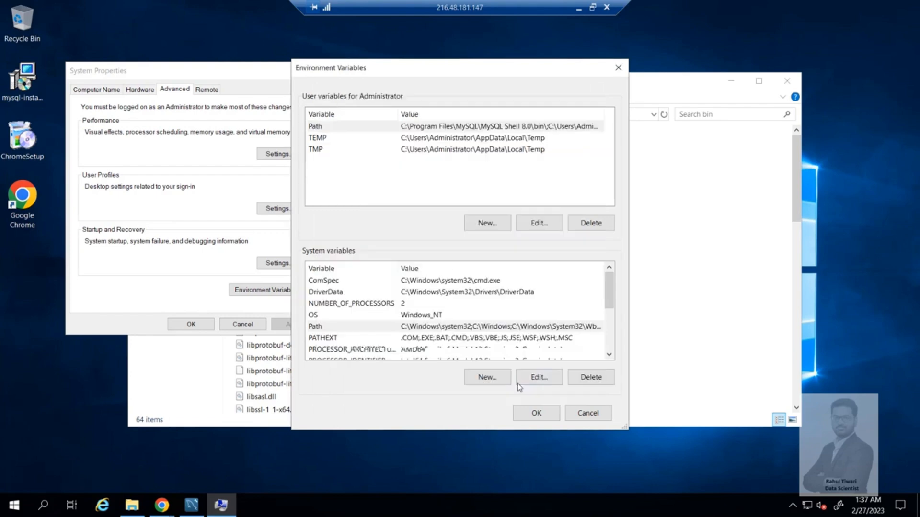
pyautogui.click(531, 413)
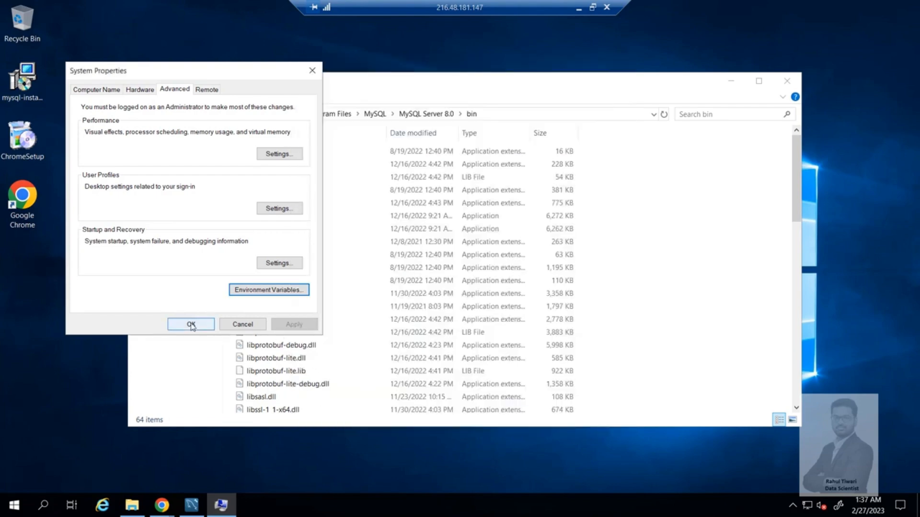
pyautogui.click(192, 326)
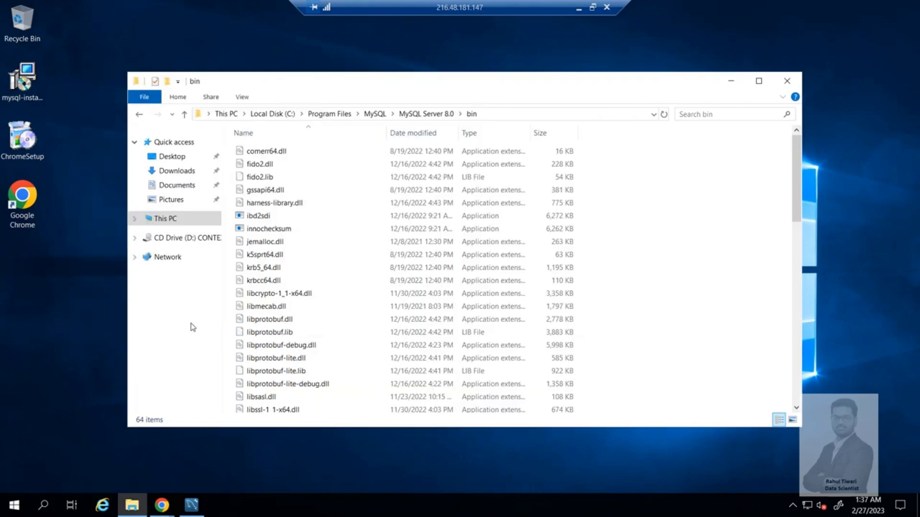
pyautogui.click(782, 82)
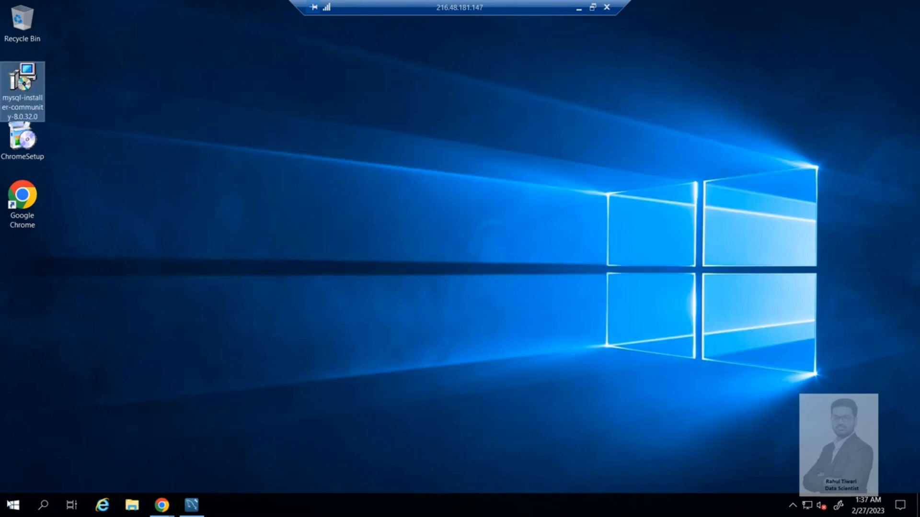
# - Check the MySQL version by running "mysql --version" in a Command Prompt, and close the window
pyautogui.click(13, 506)
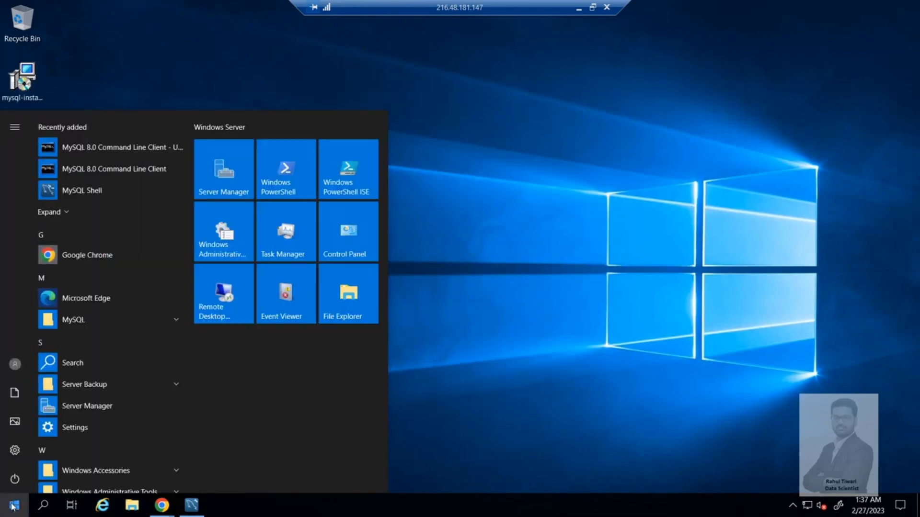
pyautogui.write('cmd')
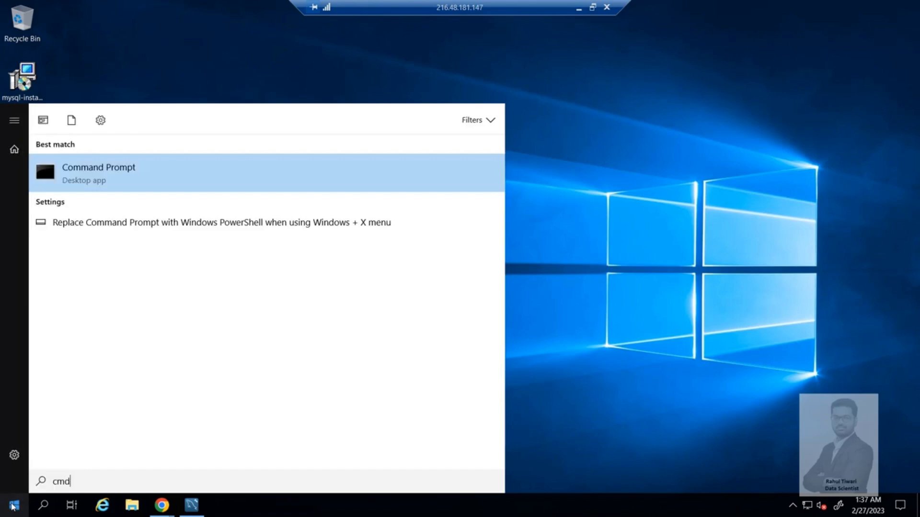
pyautogui.press('Return')
pyautogui.write('mysql --version')
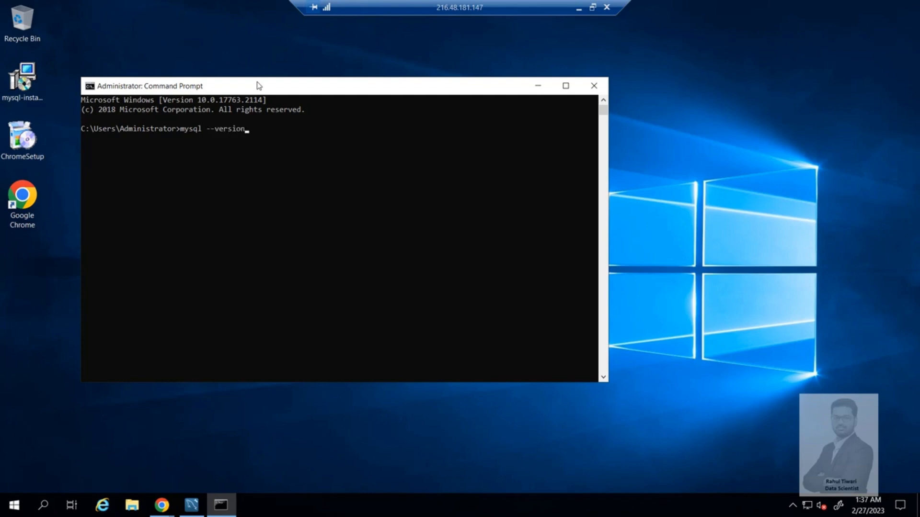
pyautogui.press('Return')
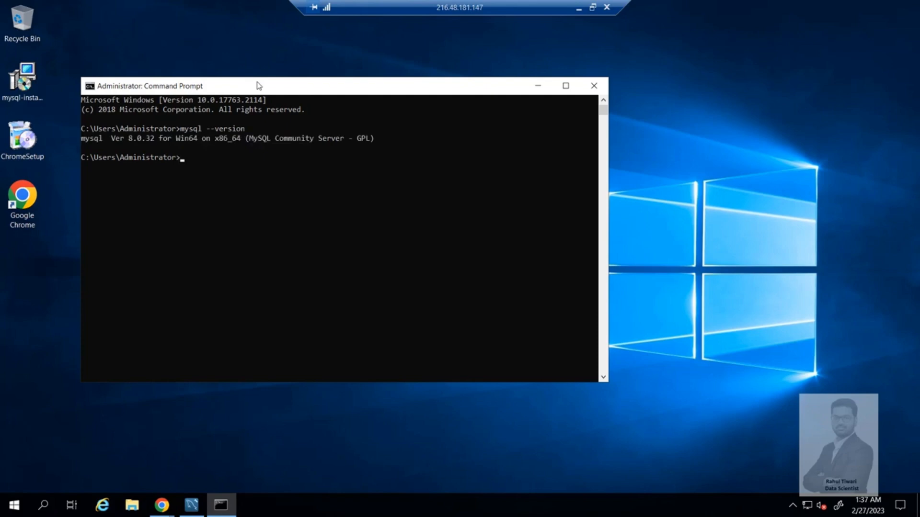
pyautogui.click(593, 85)
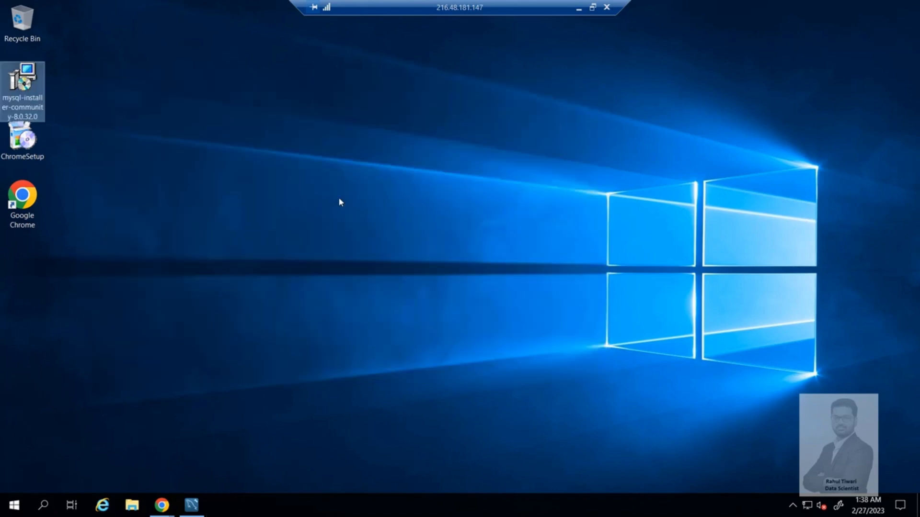
# - Search Windows for "cmd" and run Command Prompt as administrator
pyautogui.click(13, 512)
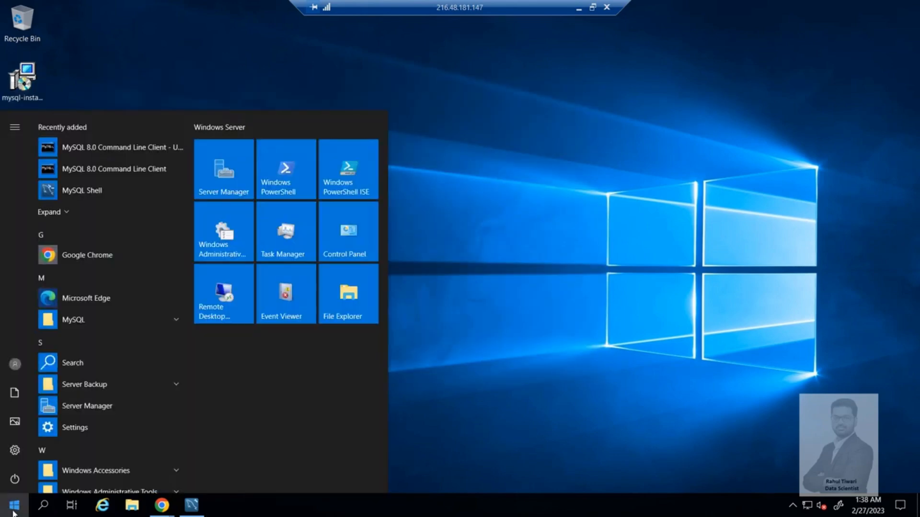
pyautogui.write('cmd')
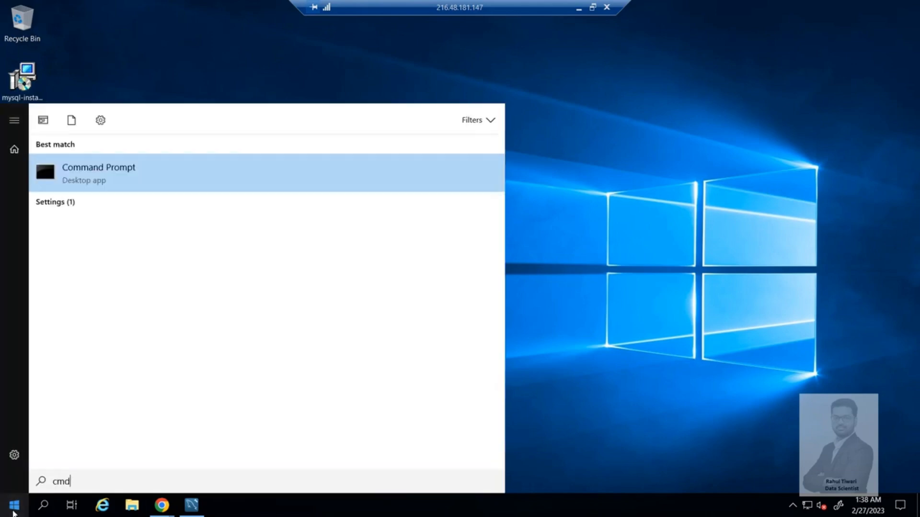
pyautogui.rightClick(111, 179)
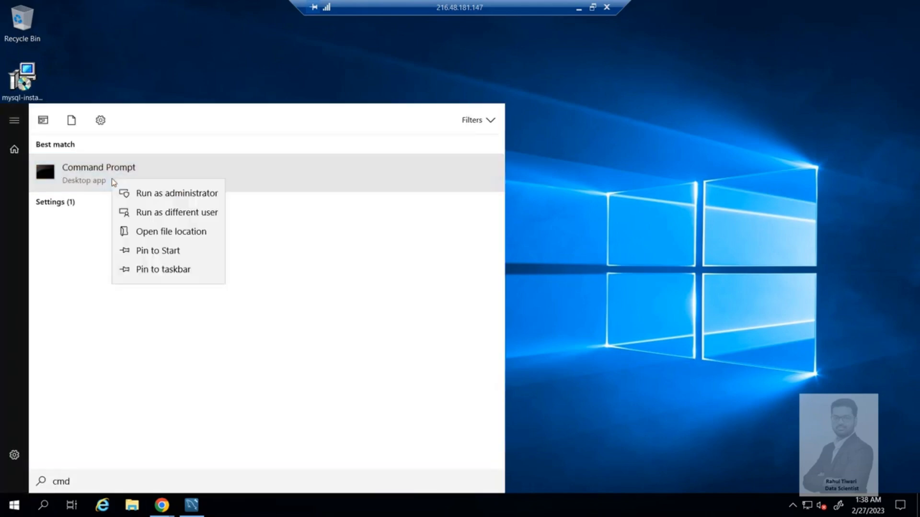
pyautogui.click(149, 196)
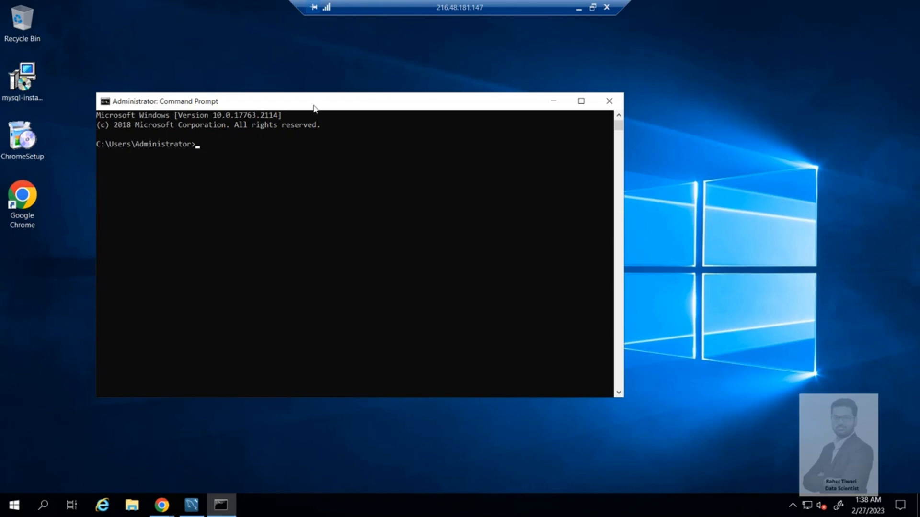
# - Log in to MySQL with "mysql -u root -p" and enter the root account password
pyautogui.write('mysql -u root -p')
pyautogui.press('Return')
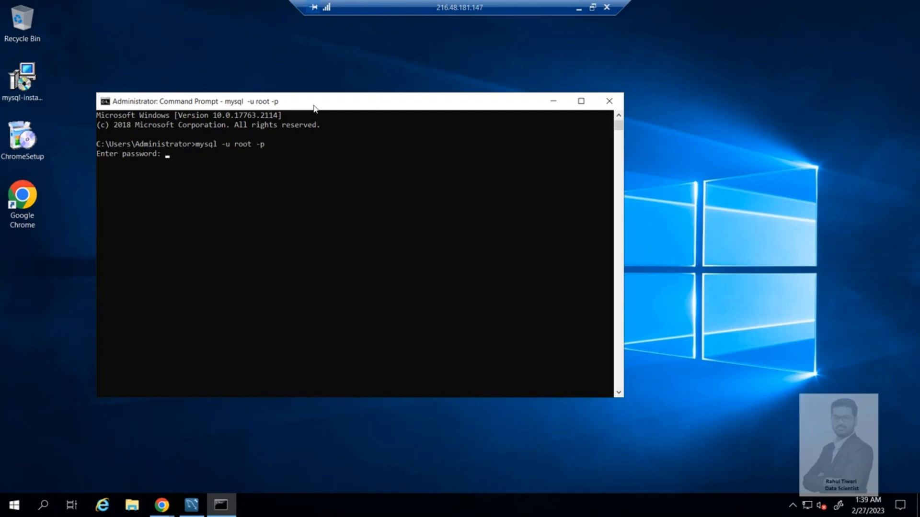
pyautogui.write('***********')
pyautogui.press('Return')
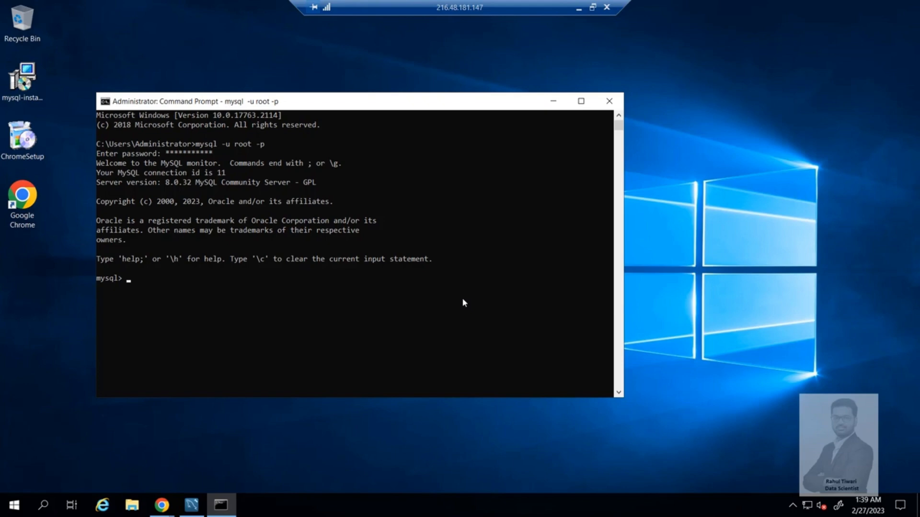
# - List the server's existing databases with "show databases;"
pyautogui.write('show databae')
pyautogui.press('BackSpace')
pyautogui.write('ses;')
pyautogui.press('Return')
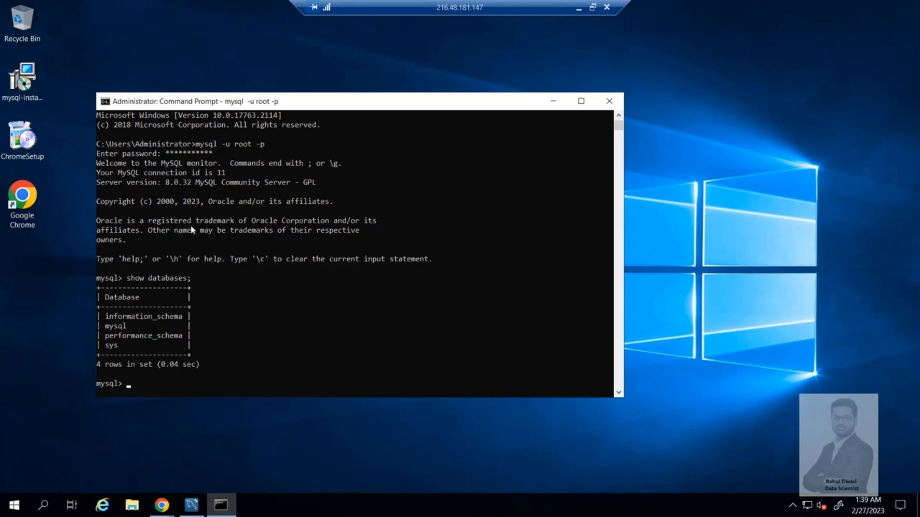
# - Create a database named hrdb with "create database hrdb;"
pyautogui.write('create database hrdb;')
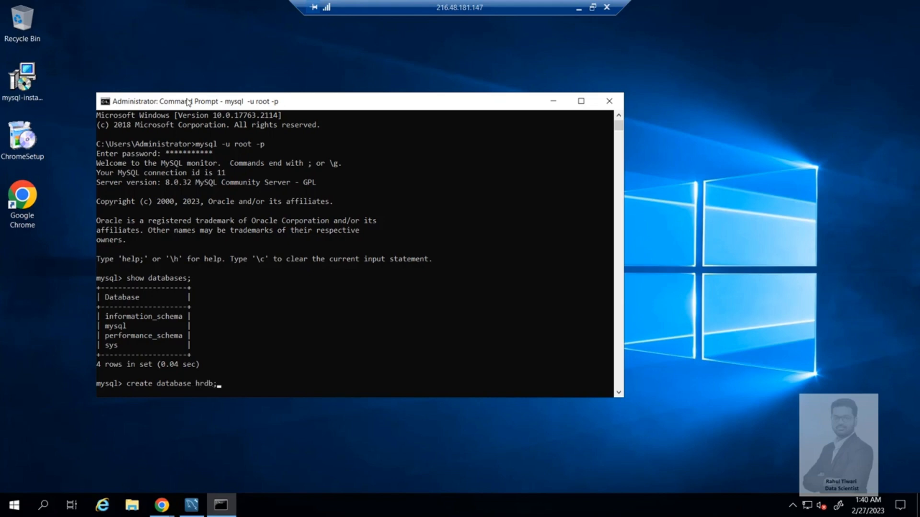
pyautogui.press('Return')
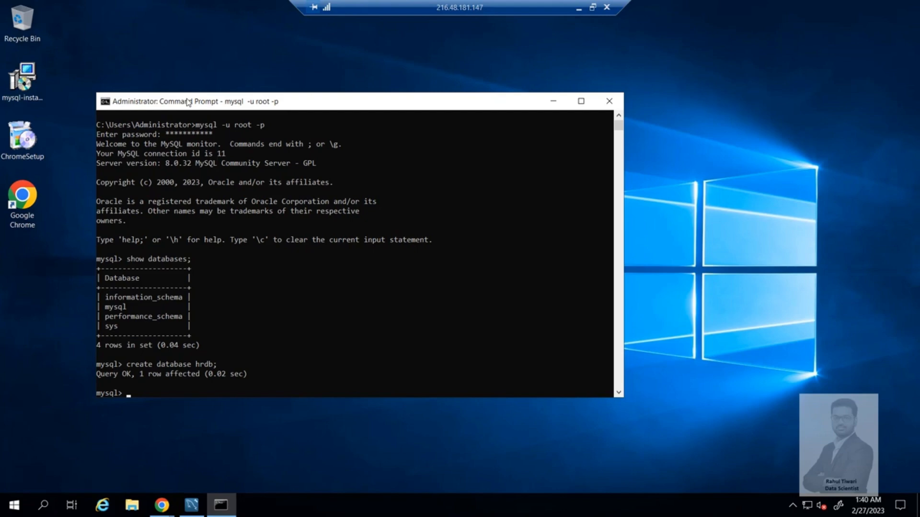
# - Rerun "show databases;" to check the database list for hrdb
pyautogui.press('Up')
pyautogui.press('Up')
pyautogui.press('Return')
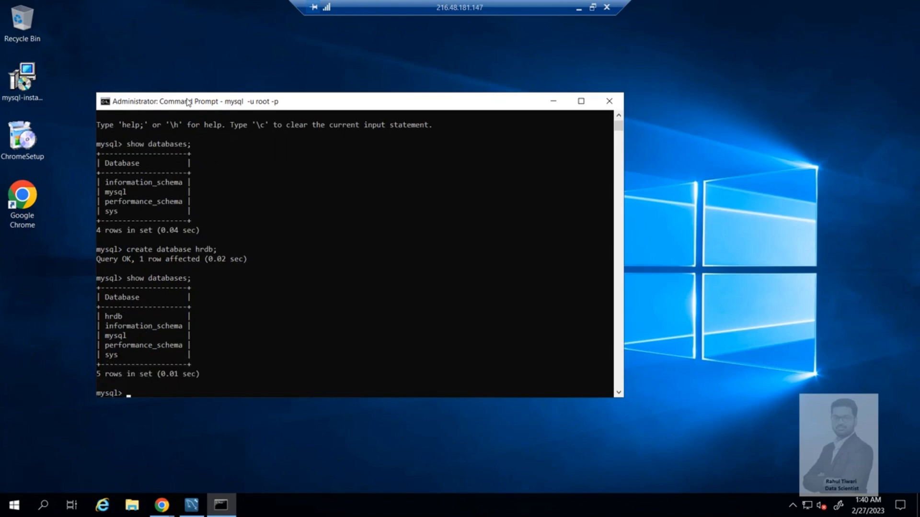
# - Switch to MySQL Workbench, connect to Local instance MySQL80 with the root password, and expand the hrdb schema
pyautogui.click(192, 505)
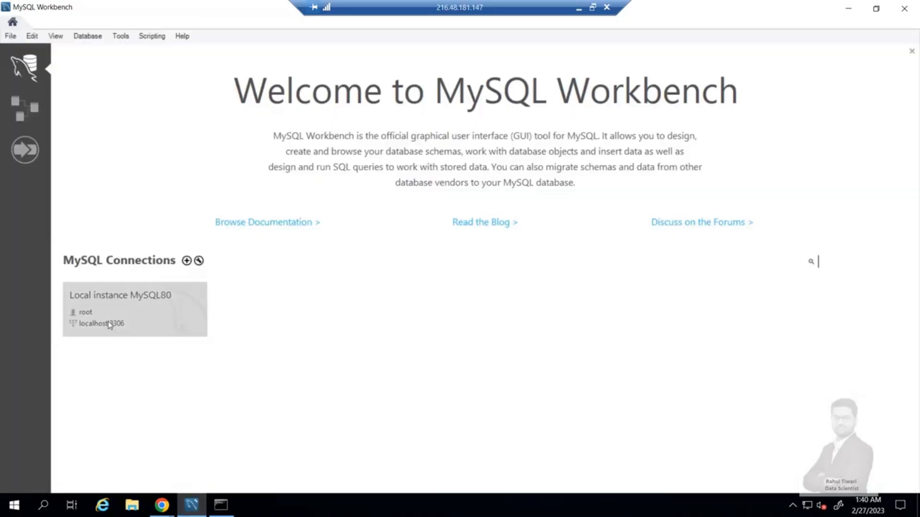
pyautogui.click(113, 308)
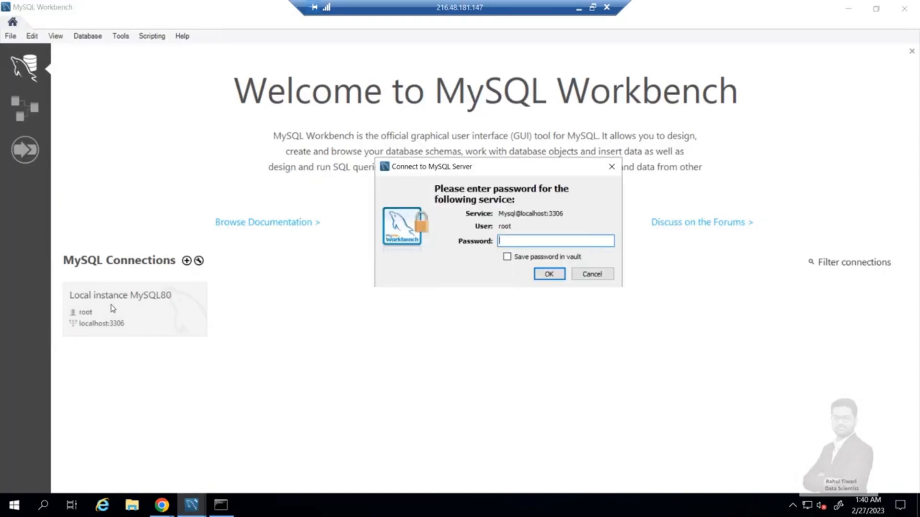
pyautogui.write('**')
pyautogui.write('*****')
pyautogui.click(550, 276)
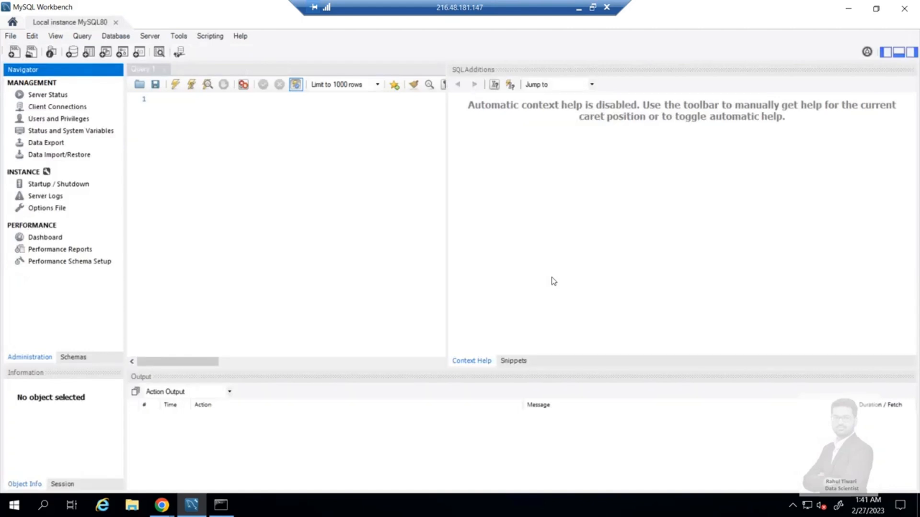
pyautogui.click(72, 358)
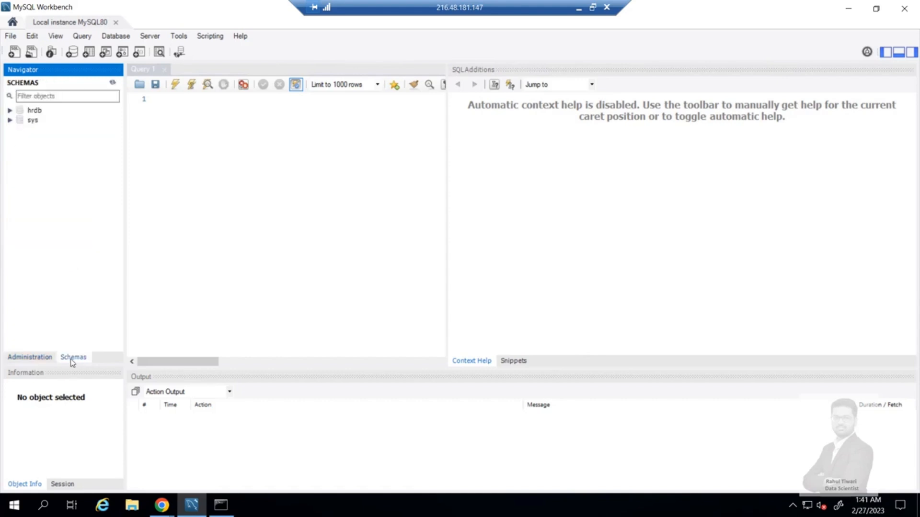
pyautogui.click(10, 110)
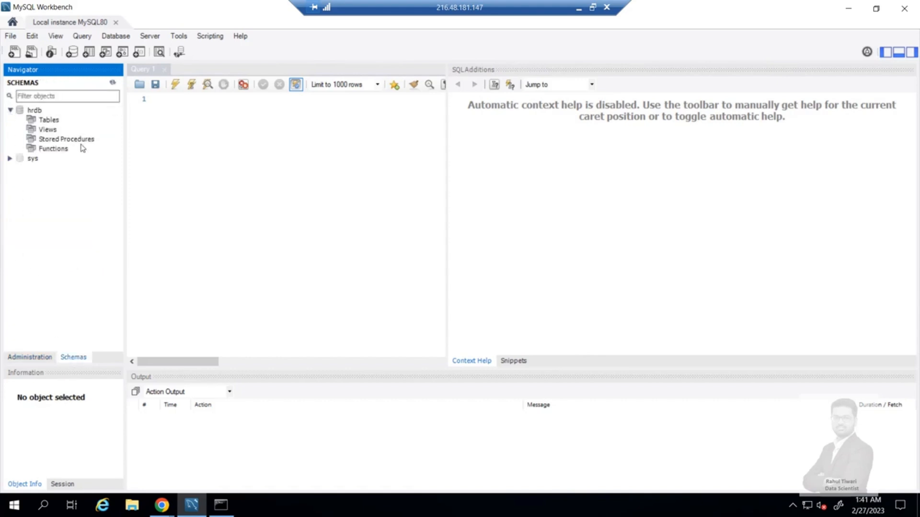